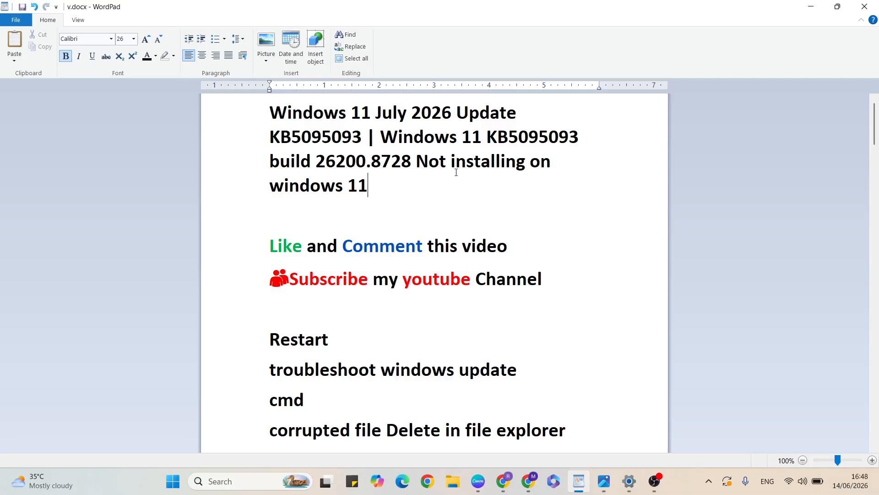
Step: Review the fix list in v.docx, view the Start menu's power options including Restart, and dismiss them without restarting
{"action": "key", "text": "super+d"}
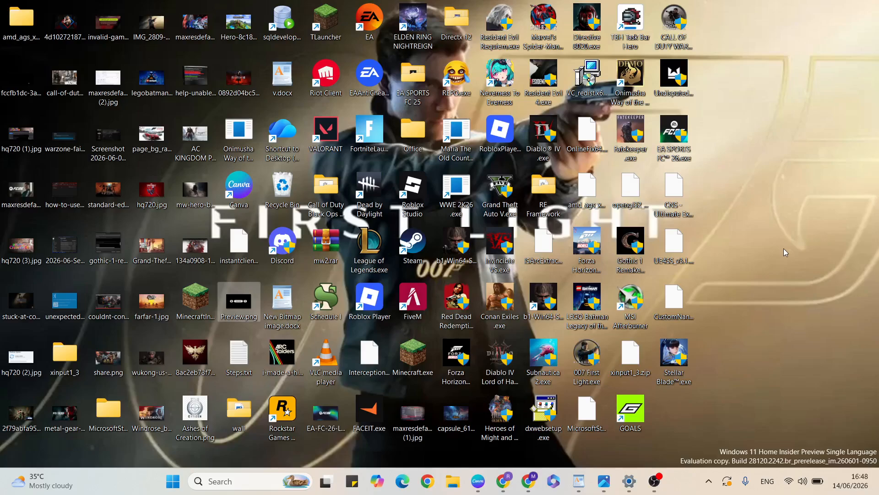
{"action": "left_click", "coordinate": [576, 477]}
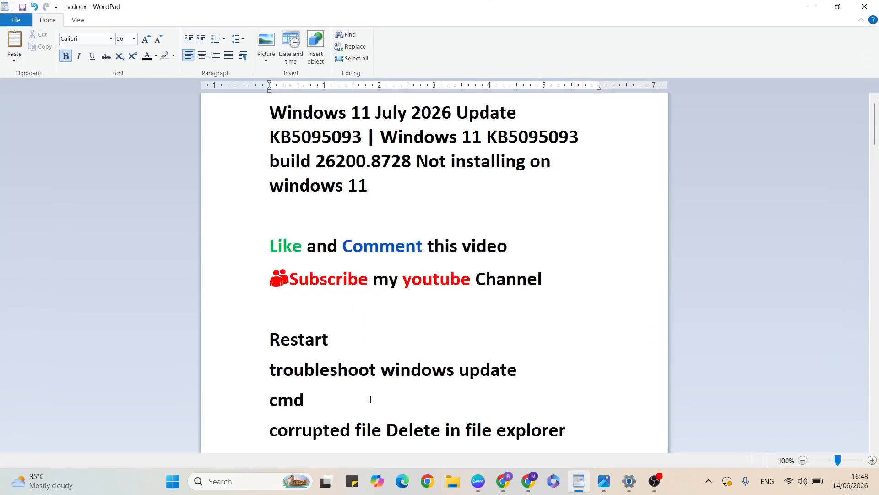
{"action": "key", "text": "super+d"}
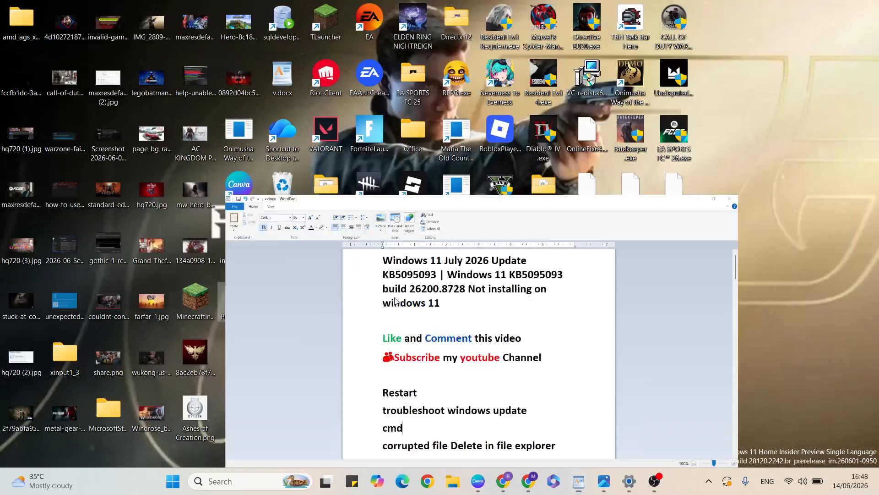
{"action": "left_click", "coordinate": [173, 480]}
{"action": "left_click", "coordinate": [519, 442]}
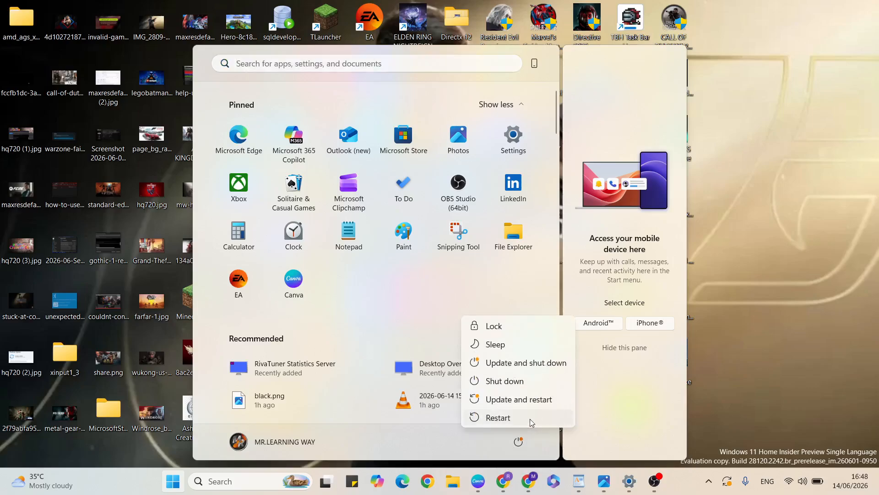
{"action": "left_click", "coordinate": [773, 345]}
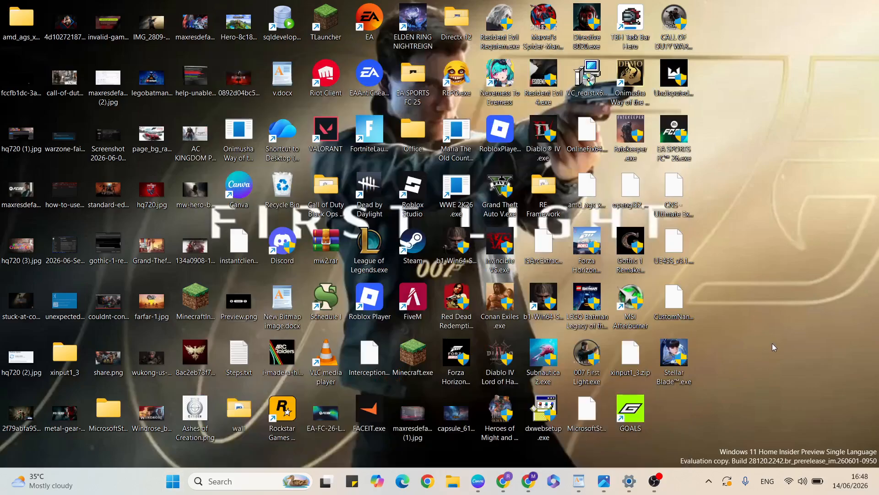
Step: Open Settings to view the Windows Update status page, and close the window
{"action": "left_click", "coordinate": [237, 482]}
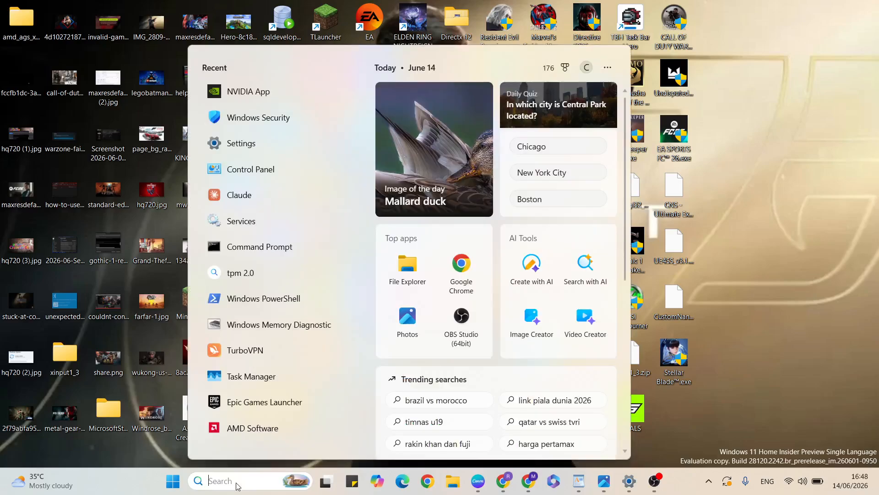
{"action": "left_click", "coordinate": [277, 143]}
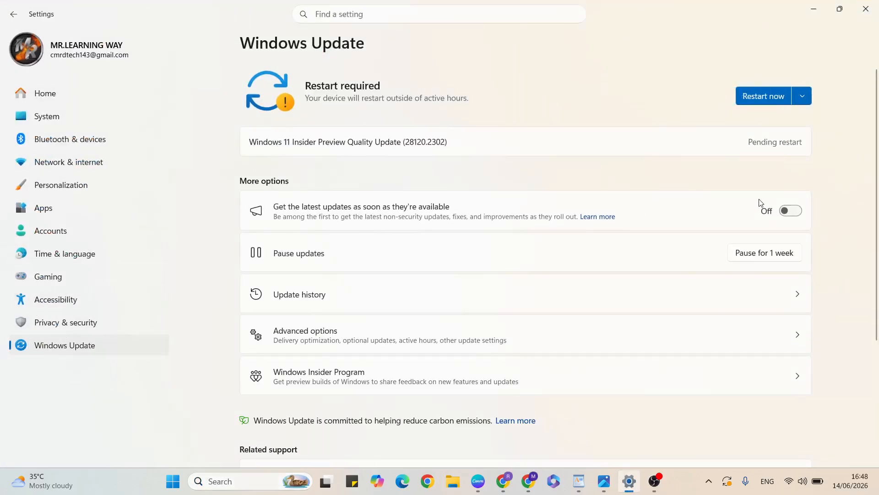
{"action": "left_click", "coordinate": [864, 9]}
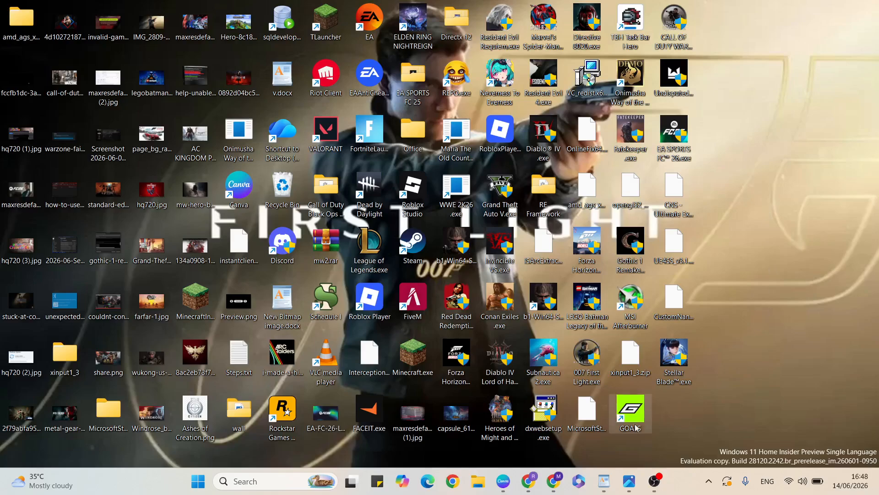
Step: After checking the v.docx notes, search Settings for "windows update" and launch "Find and fix problems with Windows Update"
{"action": "left_click", "coordinate": [604, 481]}
{"action": "key", "text": "ctrl"}
{"action": "key", "text": "ctrl"}
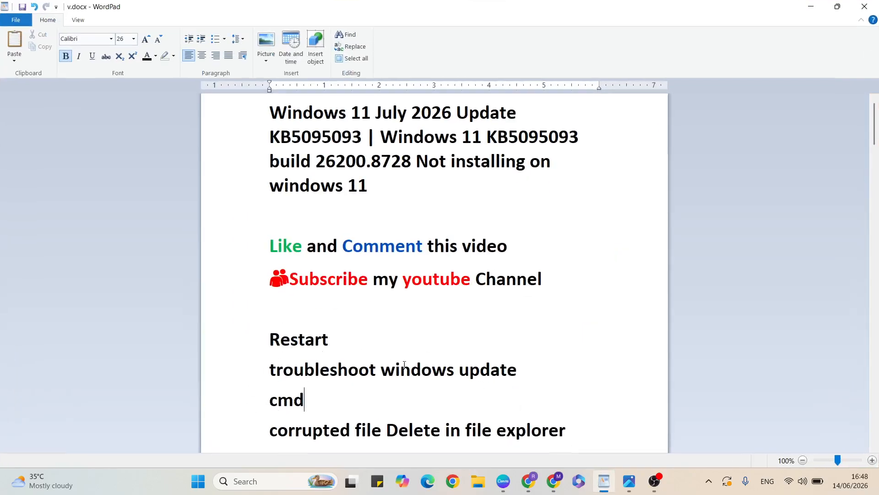
{"action": "left_click", "coordinate": [811, 7]}
{"action": "left_click", "coordinate": [276, 478]}
{"action": "type", "text": "sett"}
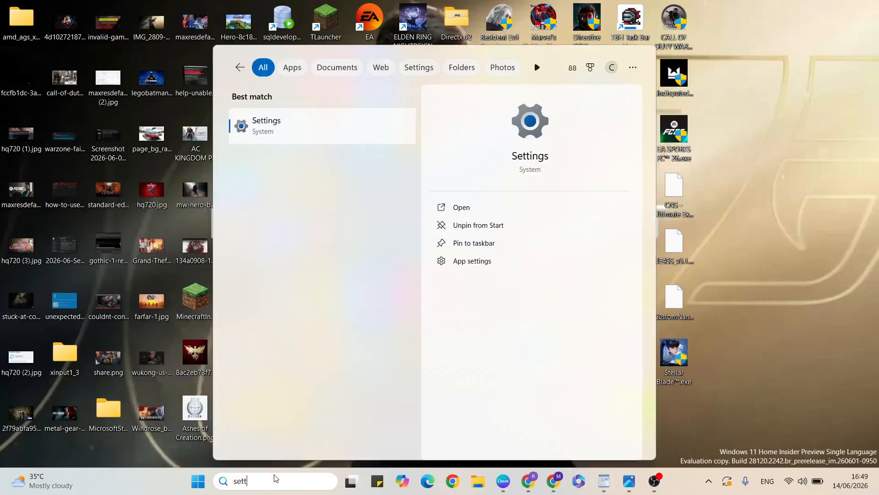
{"action": "left_click", "coordinate": [332, 137]}
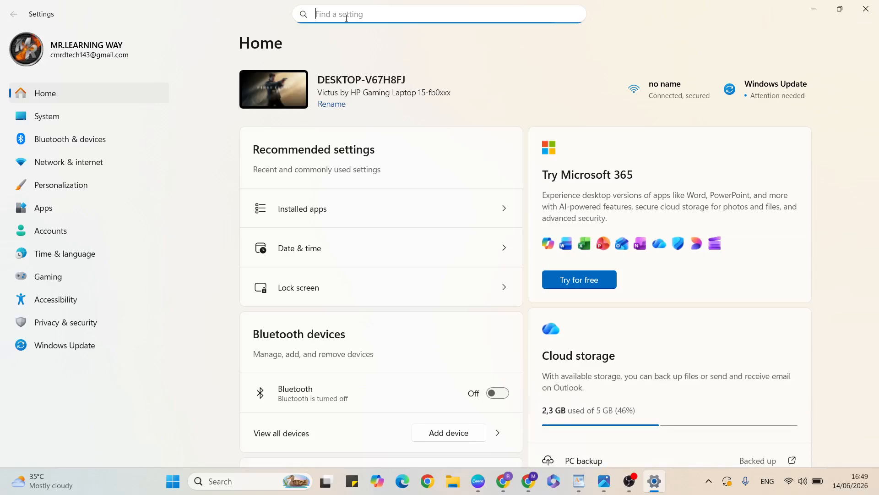
{"action": "type", "text": "windows update"}
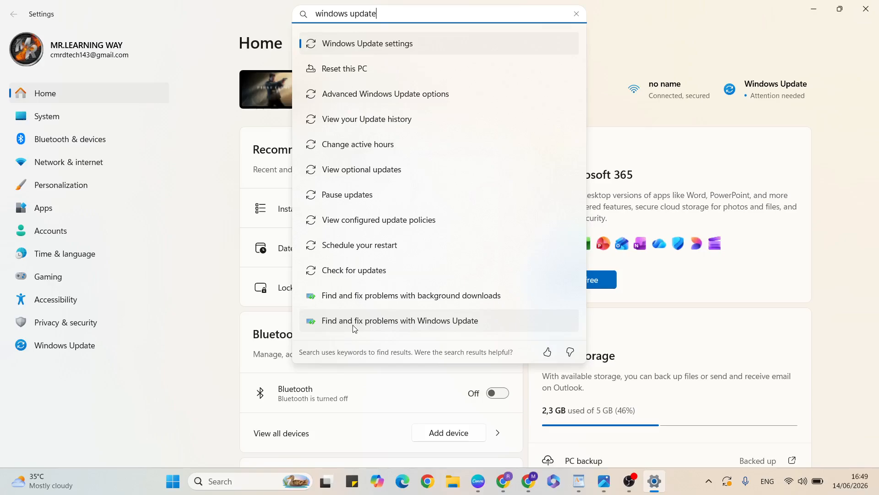
{"action": "left_click", "coordinate": [402, 321]}
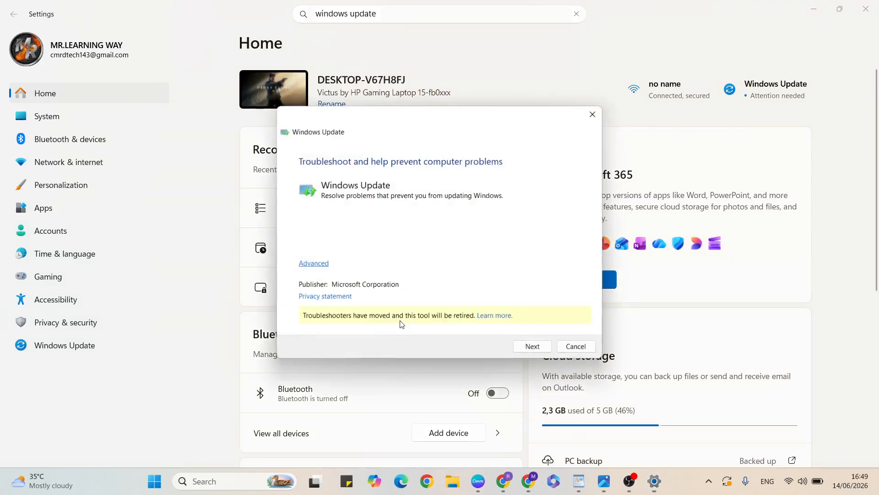
Step: Run the Windows Update troubleshooter from the desktop through to completion and close it
{"action": "key", "text": "super+d"}
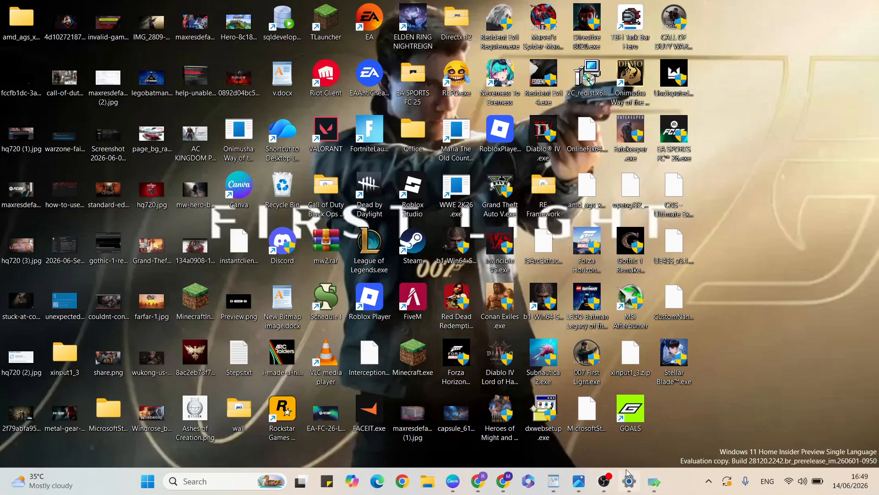
{"action": "mouse_move", "coordinate": [628, 474]}
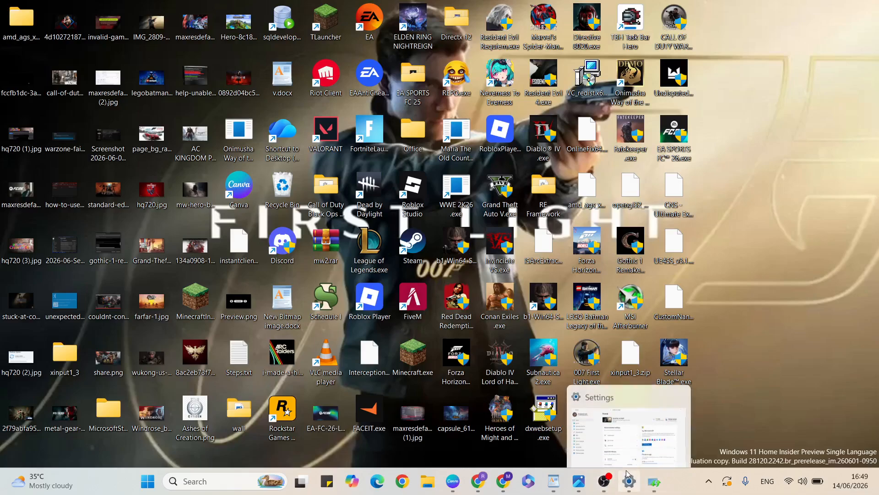
{"action": "left_click", "coordinate": [654, 481]}
{"action": "left_click", "coordinate": [531, 347]}
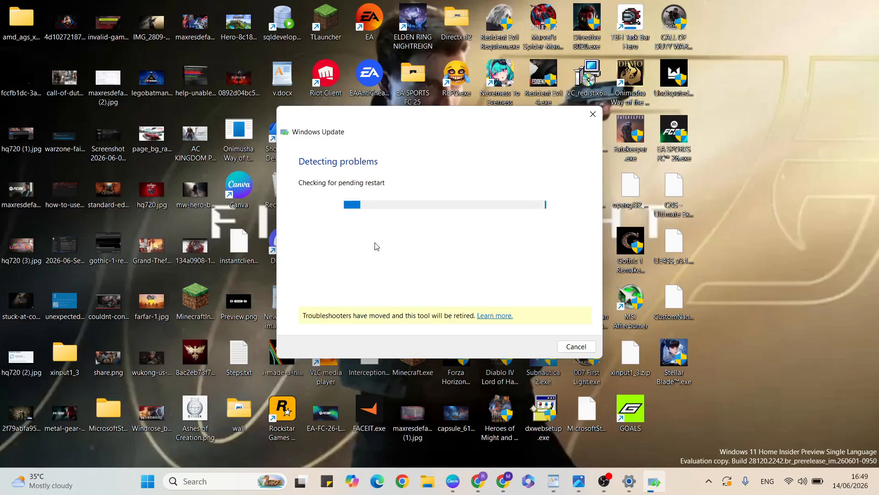
{"action": "key", "text": "ctrl"}
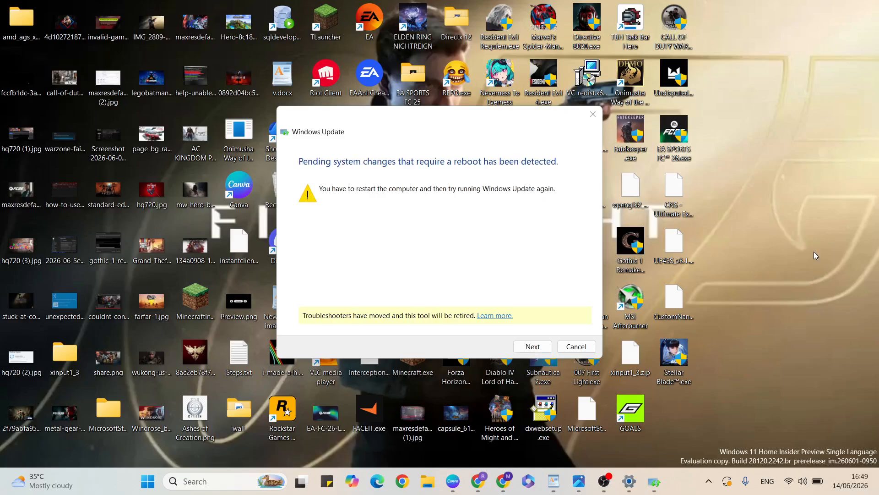
{"action": "left_click", "coordinate": [532, 349]}
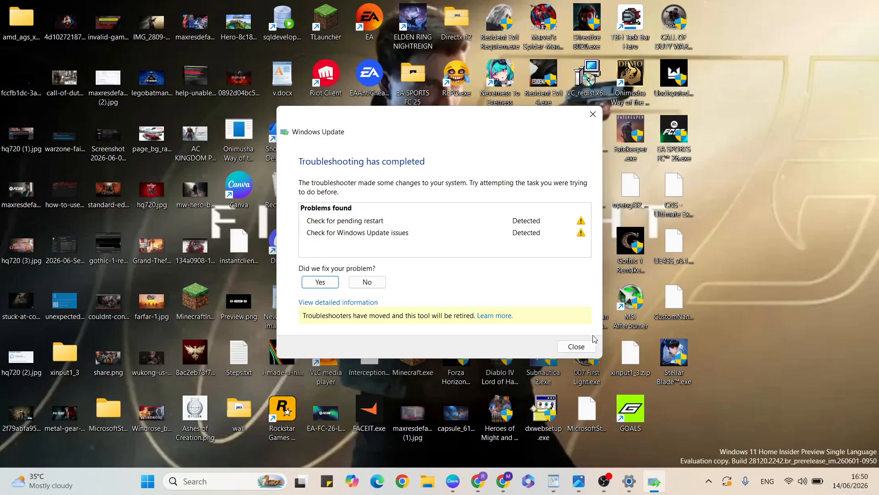
{"action": "left_click", "coordinate": [576, 346]}
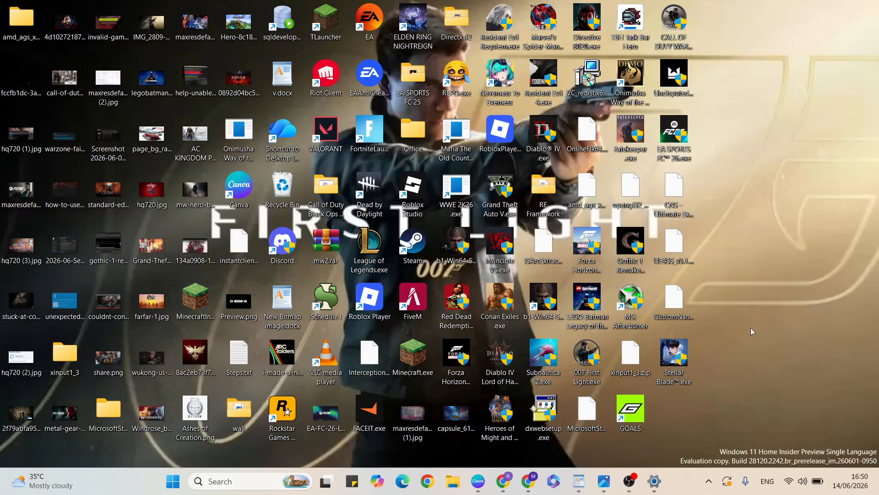
Step: Check the cmd entry in the v.docx notes and open Command Prompt as administrator
{"action": "left_click", "coordinate": [578, 481]}
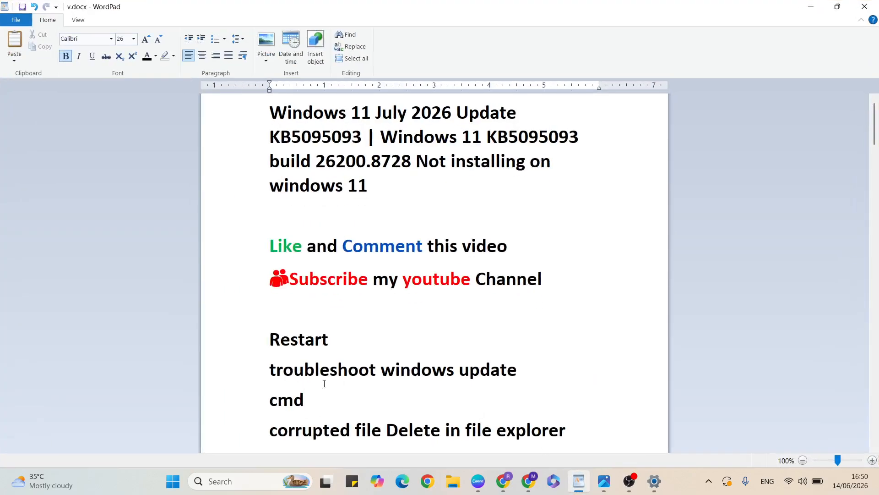
{"action": "key", "text": "ctrl"}
{"action": "key", "text": "ctrl"}
{"action": "key", "text": "super+d"}
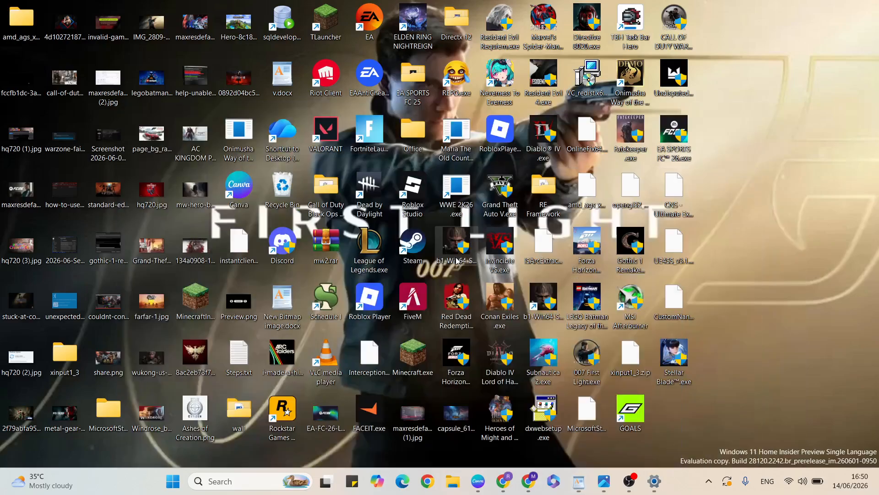
{"action": "left_click", "coordinate": [206, 480]}
{"action": "type", "text": "cmd"}
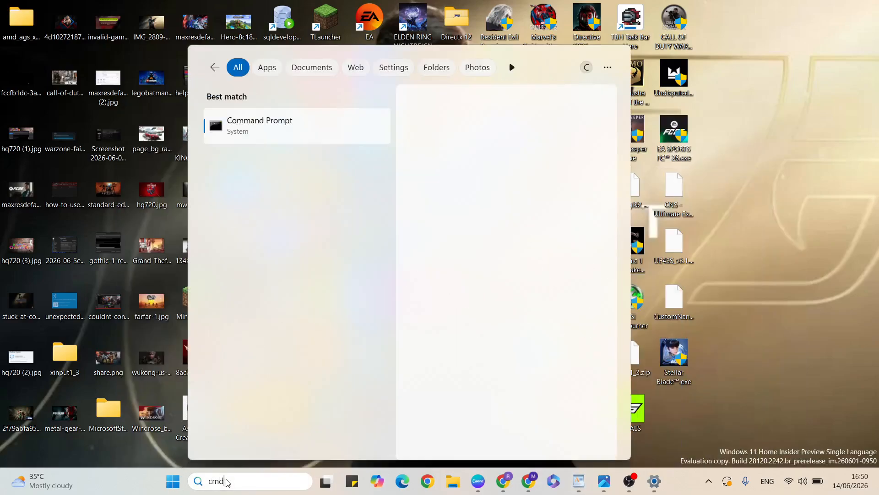
{"action": "right_click", "coordinate": [291, 130]}
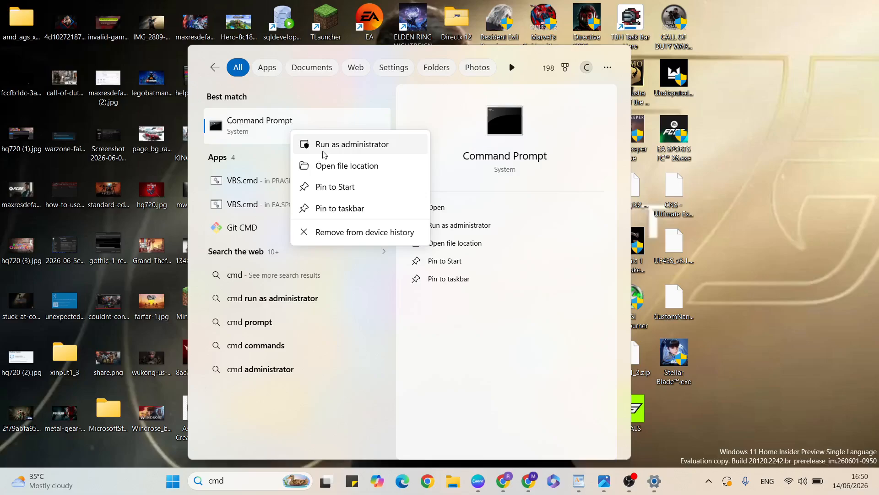
{"action": "left_click", "coordinate": [345, 151]}
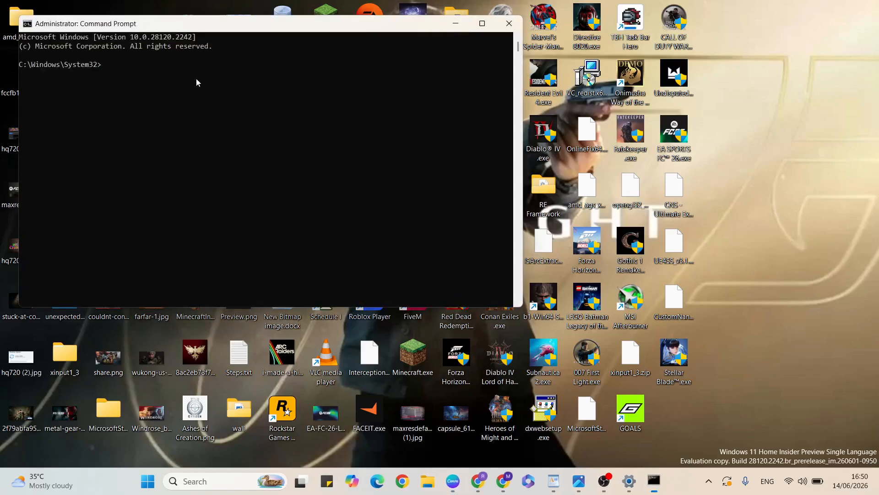
{"action": "left_click", "coordinate": [181, 83]}
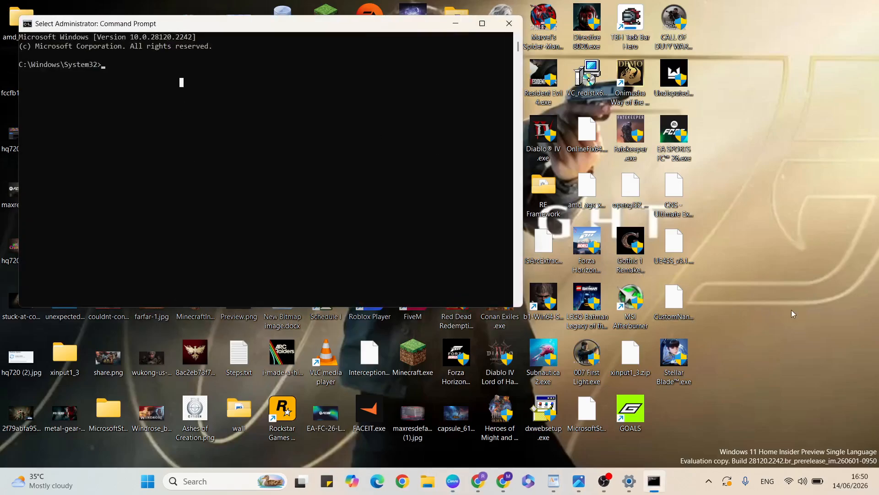
{"action": "key", "text": "Escape"}
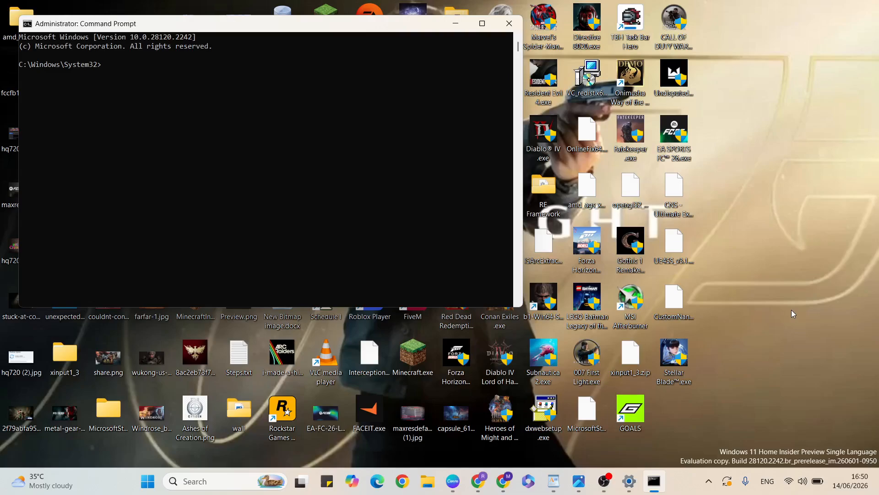
{"action": "left_click", "coordinate": [775, 315]}
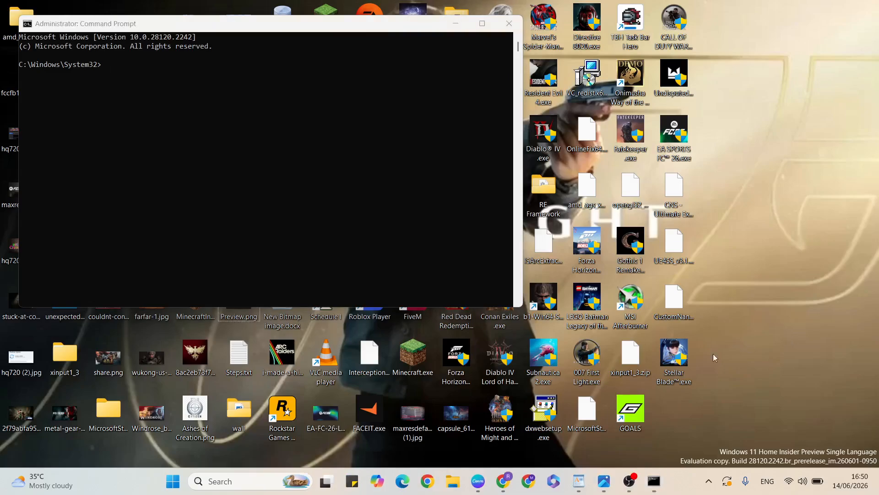
Step: Switch to Chrome, maximize it, search Google for "mr.learning way" and open the mrlearningway.com site
{"action": "left_click", "coordinate": [529, 481]}
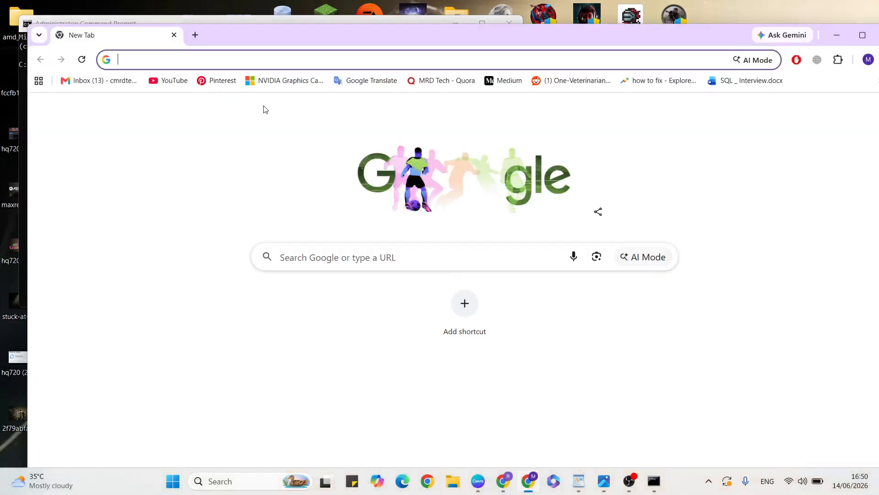
{"action": "double_click", "coordinate": [254, 34]}
{"action": "left_click", "coordinate": [240, 35]}
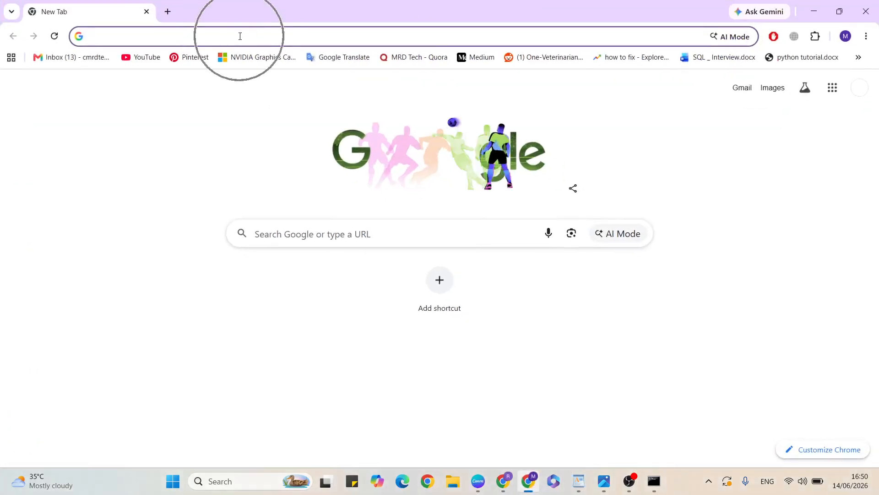
{"action": "left_click", "coordinate": [214, 67]}
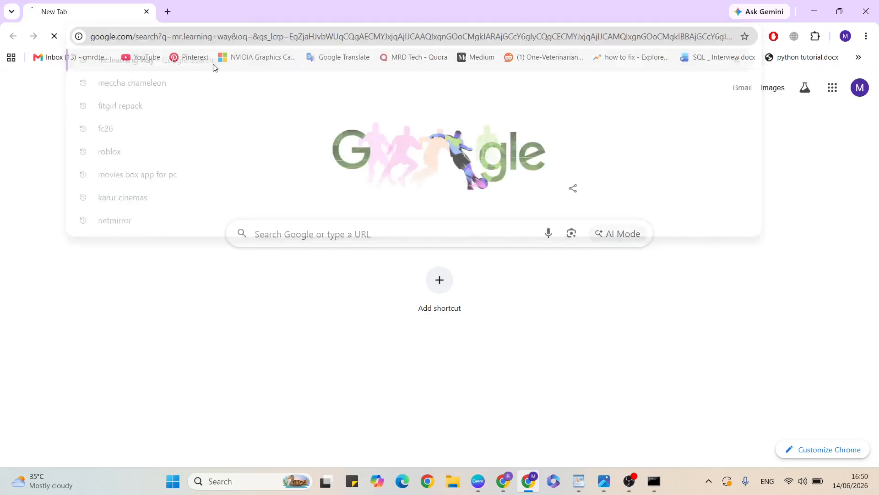
{"action": "left_click", "coordinate": [203, 233]}
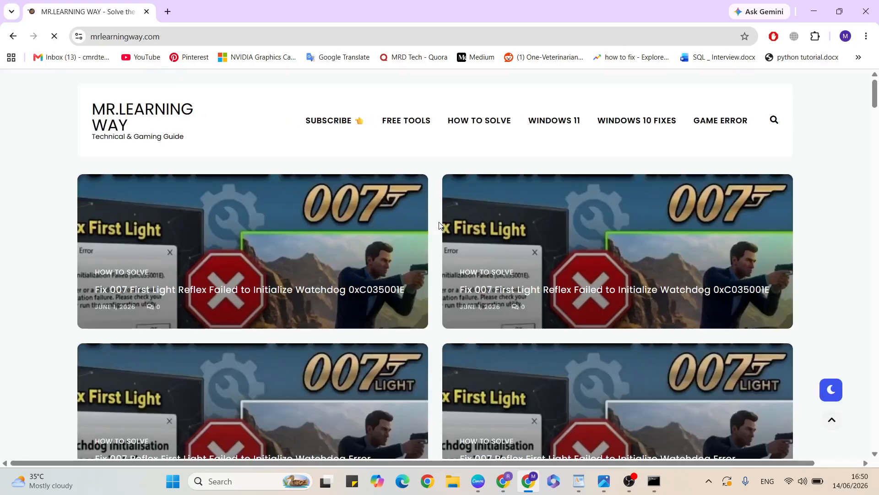
Step: Search the mrlearningway.com site for "windows update"
{"action": "left_click", "coordinate": [773, 126]}
{"action": "left_click", "coordinate": [445, 263]}
{"action": "type", "text": "windows"}
{"action": "left_click", "coordinate": [463, 303]}
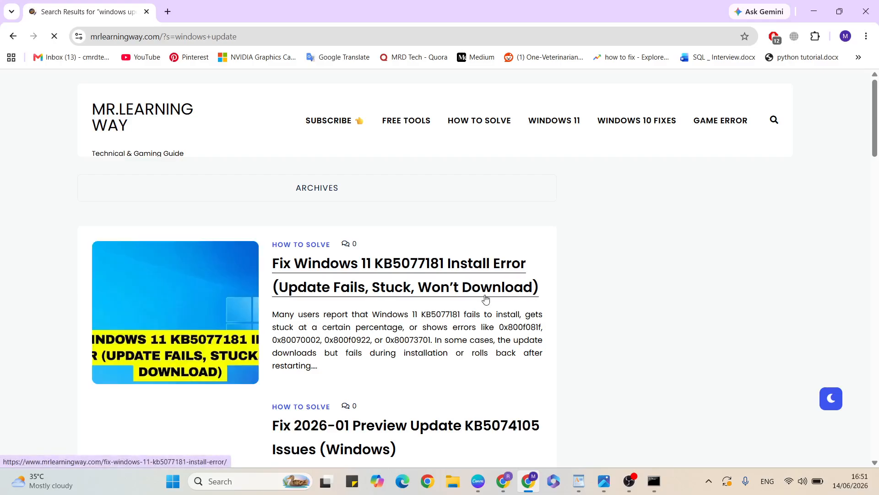
Step: Open the article "Fix KB5072032 Windows 11 Update Not Installing – Enable 26H1 Features" and find its update service stop and start commands
{"action": "scroll", "coordinate": [485, 294], "scroll_direction": "down", "scroll_amount": 7}
{"action": "scroll", "coordinate": [486, 295], "scroll_direction": "down", "scroll_amount": 12}
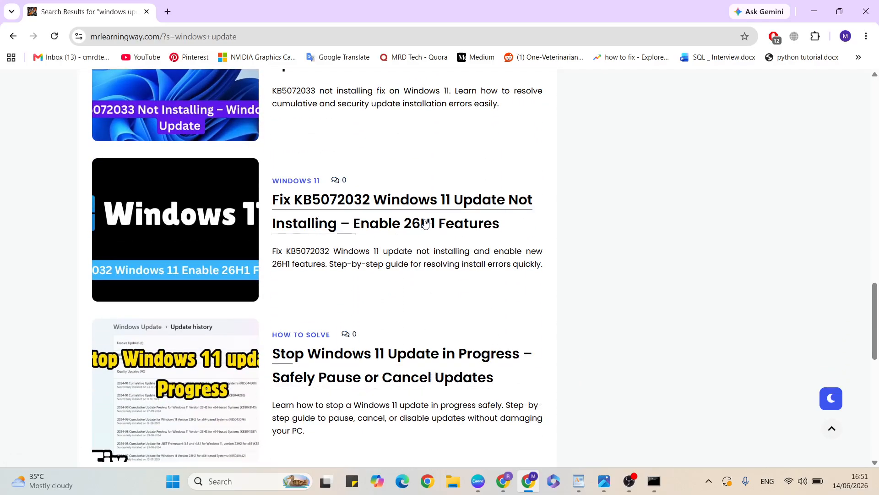
{"action": "left_click", "coordinate": [417, 229]}
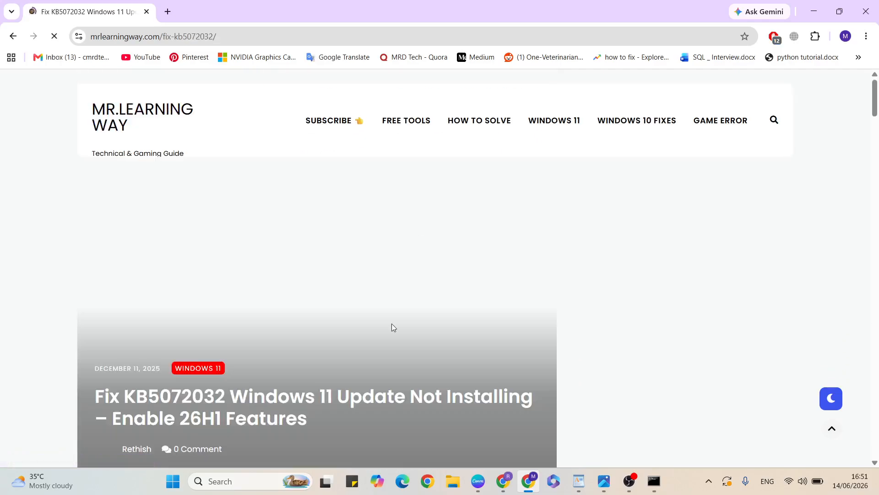
{"action": "scroll", "coordinate": [392, 325], "scroll_direction": "down", "scroll_amount": 15}
{"action": "scroll", "coordinate": [391, 326], "scroll_direction": "down", "scroll_amount": 15}
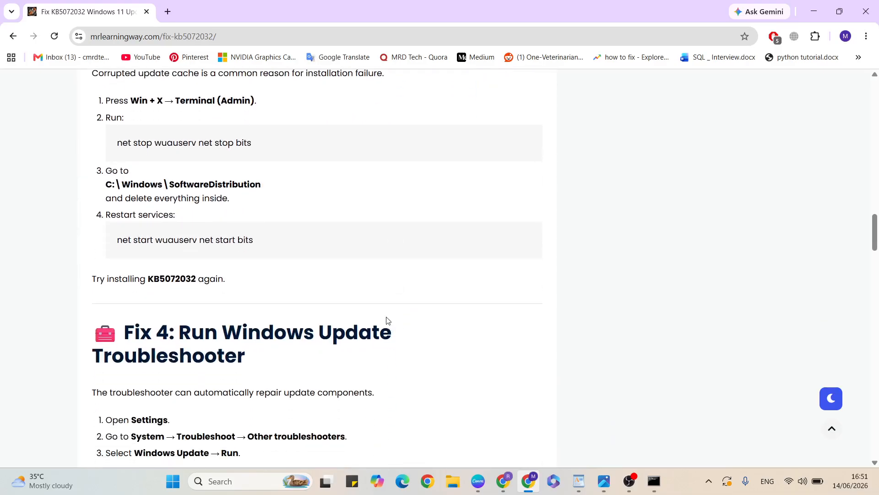
Step: Copy "net stop wuauserv net stop bits" from the article's Fix 3 section and run it in the administrator Command Prompt
{"action": "scroll", "coordinate": [188, 142], "scroll_direction": "up", "scroll_amount": 2}
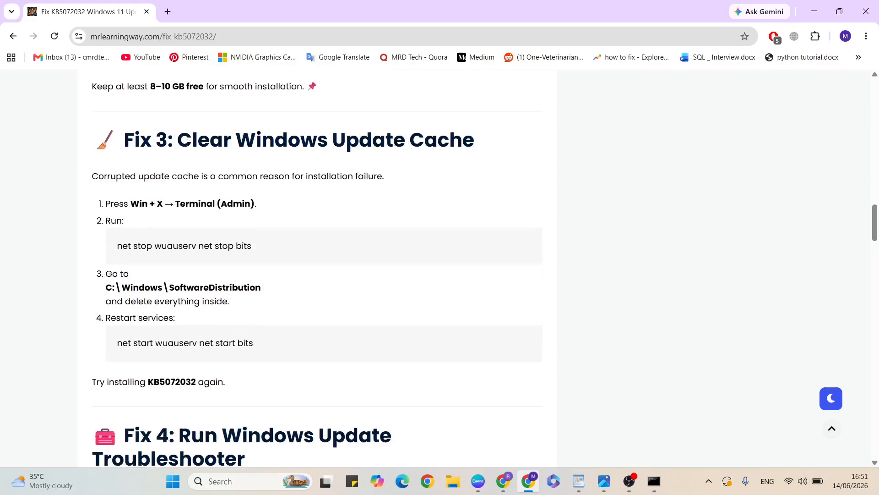
{"action": "triple_click", "coordinate": [168, 247]}
{"action": "key", "text": "super+c"}
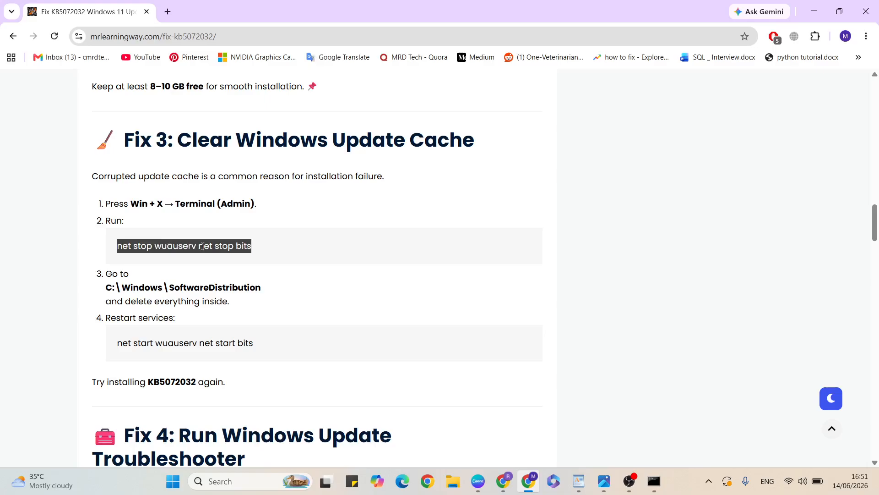
{"action": "mouse_move", "coordinate": [654, 480]}
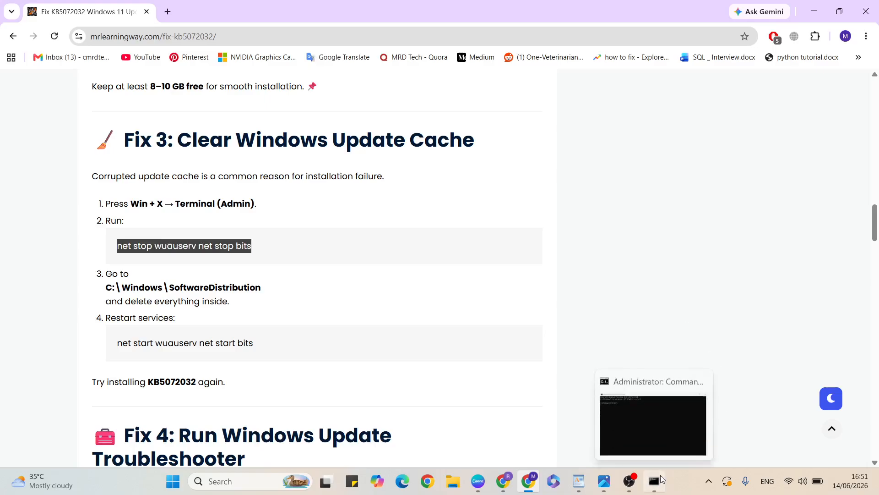
{"action": "left_click", "coordinate": [608, 384]}
{"action": "left_click", "coordinate": [293, 183]}
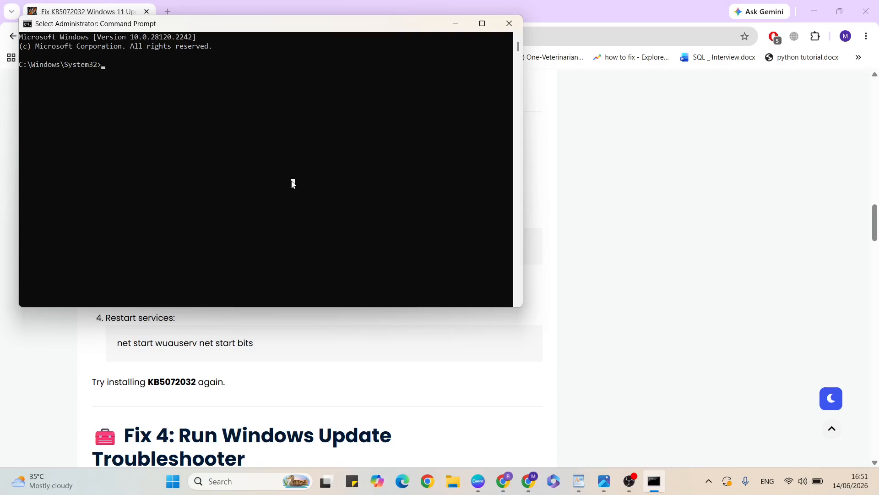
{"action": "right_click", "coordinate": [293, 183]}
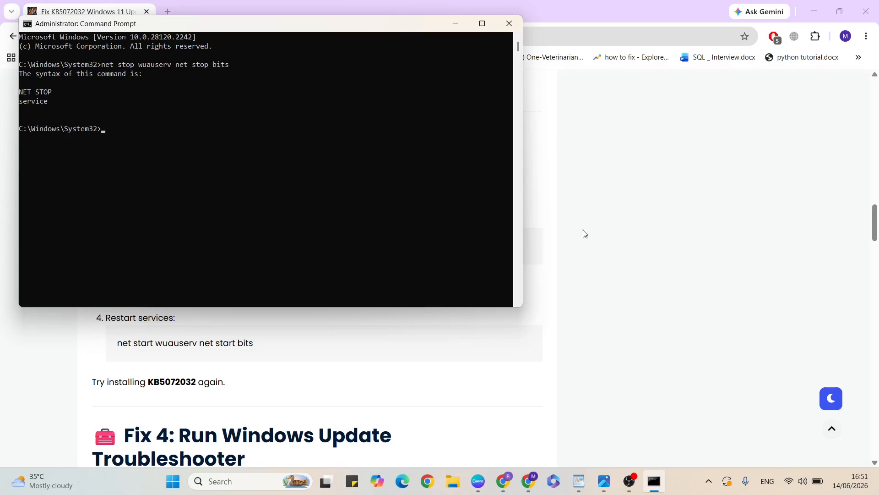
Step: Copy "net start wuauserv net start bits" from the article's restart services step and run it in Command Prompt
{"action": "left_click", "coordinate": [564, 278]}
{"action": "triple_click", "coordinate": [197, 344]}
{"action": "key", "text": "super+c"}
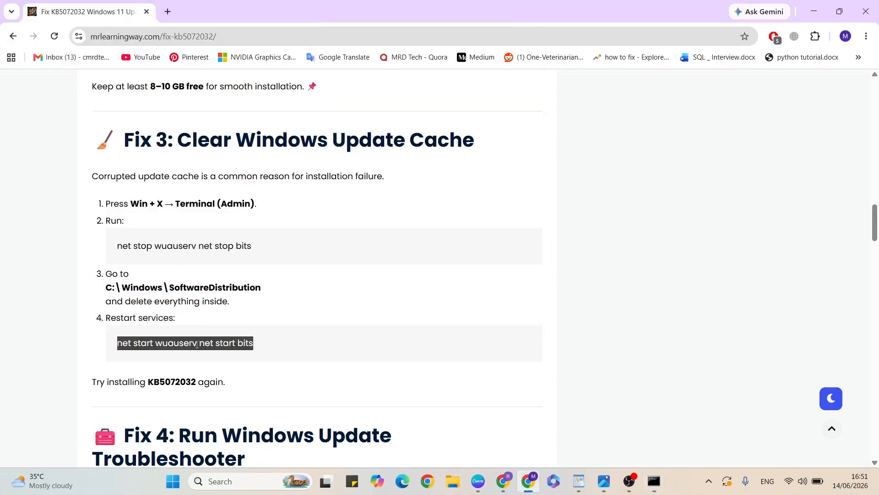
{"action": "left_click", "coordinate": [653, 477]}
{"action": "left_click", "coordinate": [243, 184]}
{"action": "right_click", "coordinate": [243, 184]}
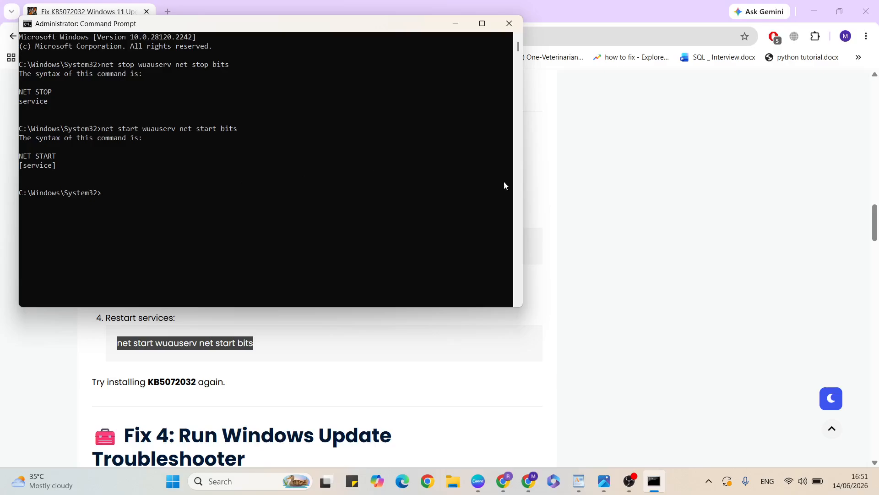
Step: Copy "sfc /scannow" from the article's Fix 5 section and run the scan in Command Prompt
{"action": "left_click", "coordinate": [621, 243]}
{"action": "scroll", "coordinate": [244, 271], "scroll_direction": "down", "scroll_amount": 7}
{"action": "scroll", "coordinate": [245, 270], "scroll_direction": "down", "scroll_amount": 9}
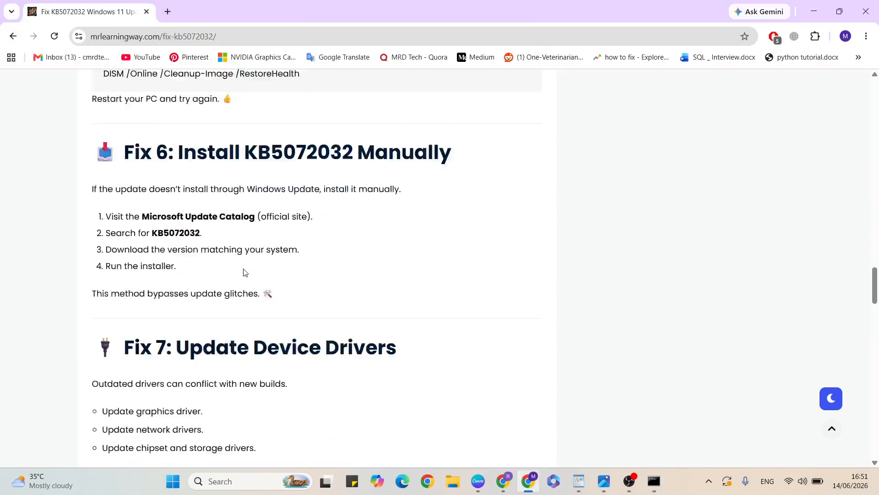
{"action": "scroll", "coordinate": [245, 273], "scroll_direction": "up", "scroll_amount": 6}
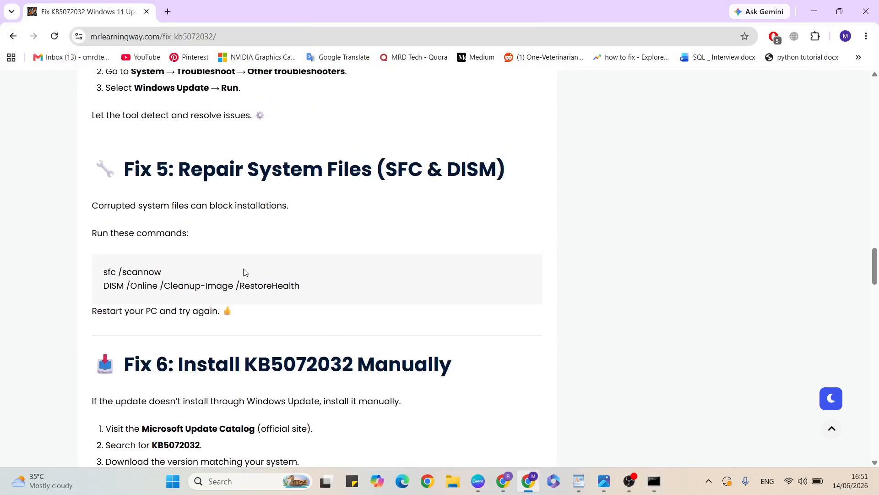
{"action": "triple_click", "coordinate": [130, 273]}
{"action": "key", "text": "super+c"}
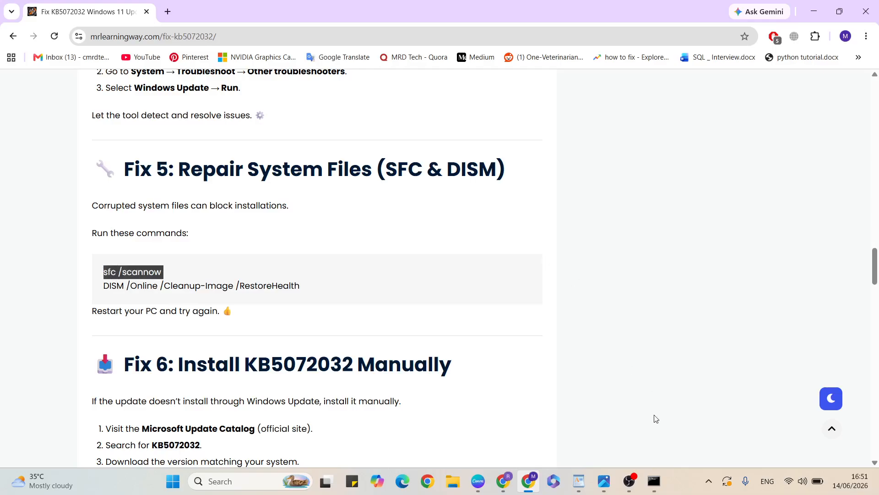
{"action": "left_click", "coordinate": [654, 481]}
{"action": "left_click", "coordinate": [271, 200]}
{"action": "right_click", "coordinate": [272, 201]}
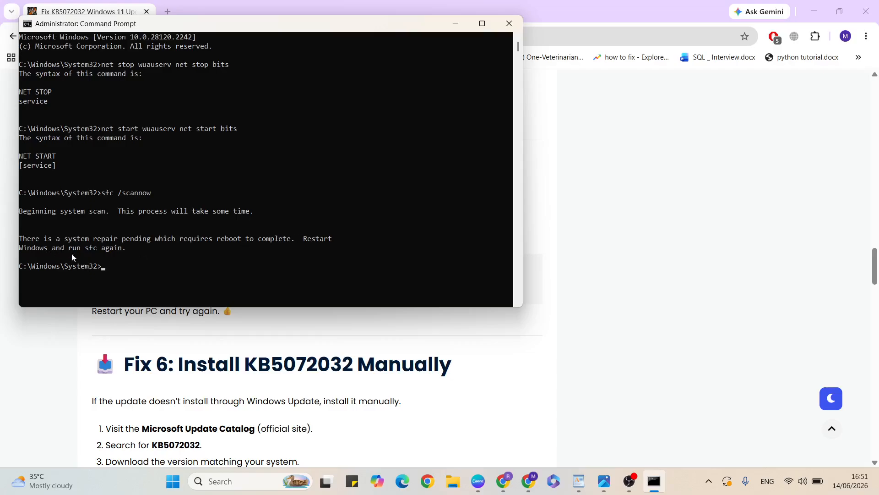
Step: Minimize Chrome and view the PC's power options, including Restart, without choosing one
{"action": "left_click", "coordinate": [814, 11]}
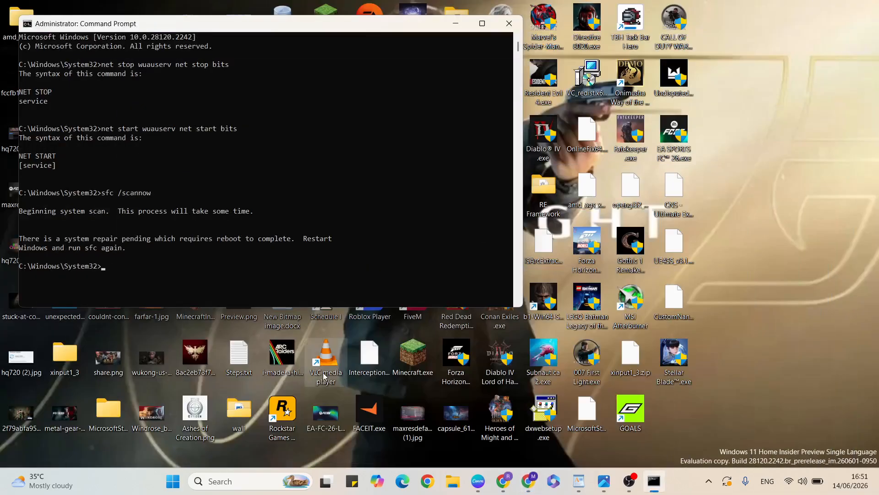
{"action": "left_click", "coordinate": [173, 481]}
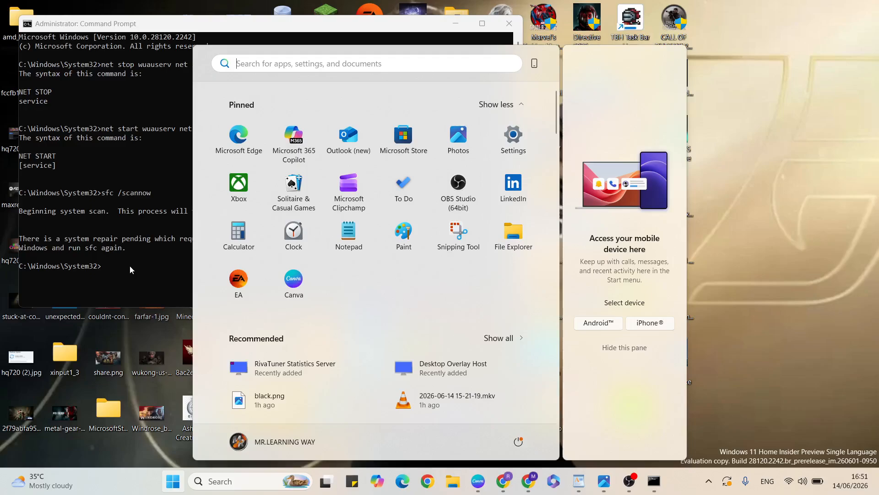
{"action": "left_click", "coordinate": [130, 266]}
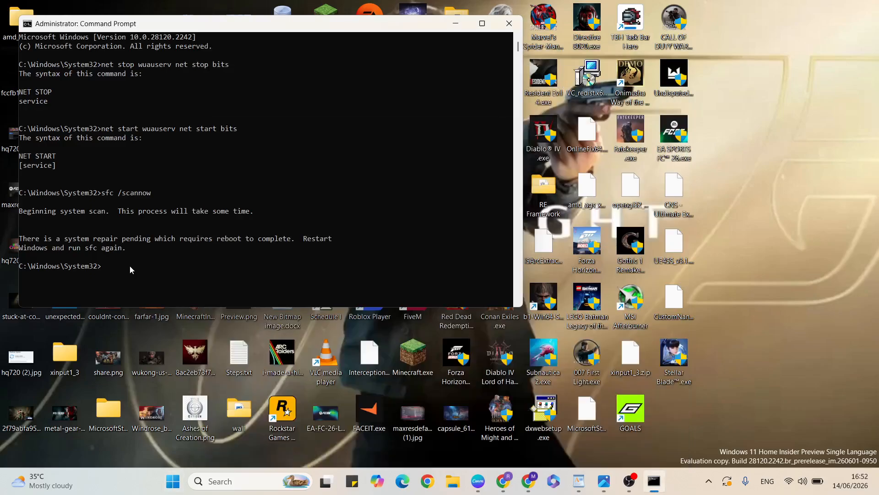
{"action": "left_click", "coordinate": [175, 483]}
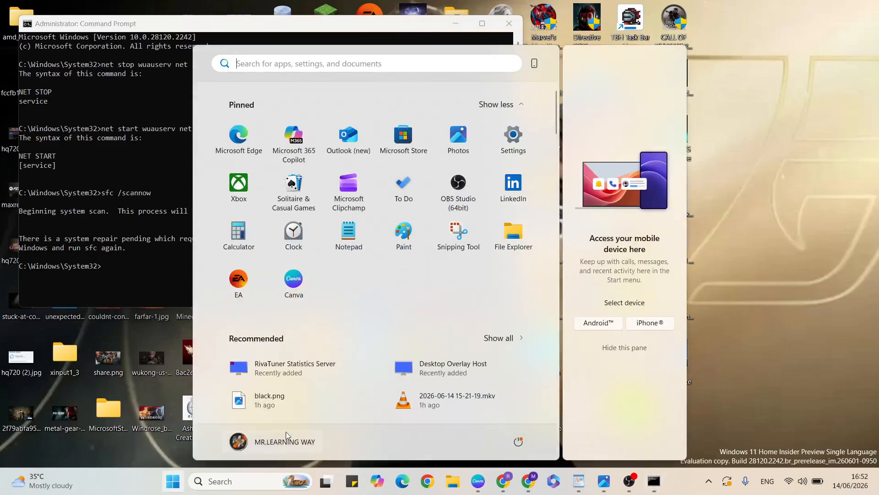
{"action": "left_click", "coordinate": [518, 441]}
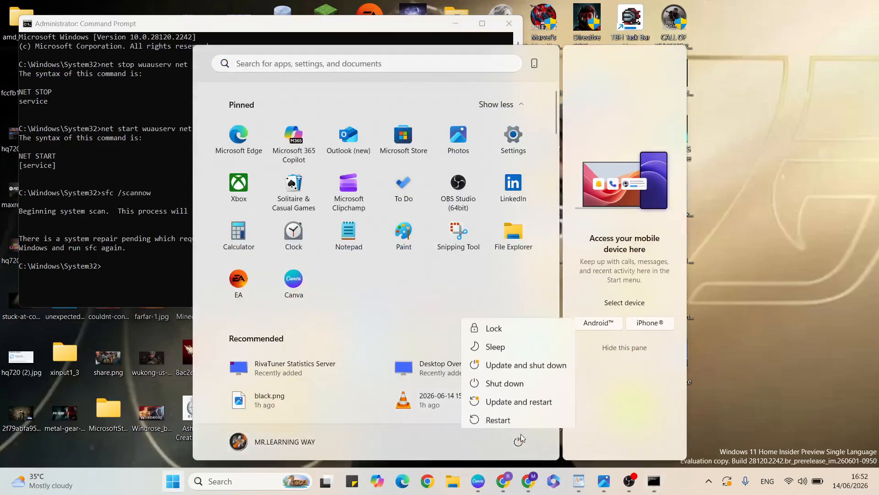
{"action": "left_click", "coordinate": [815, 243]}
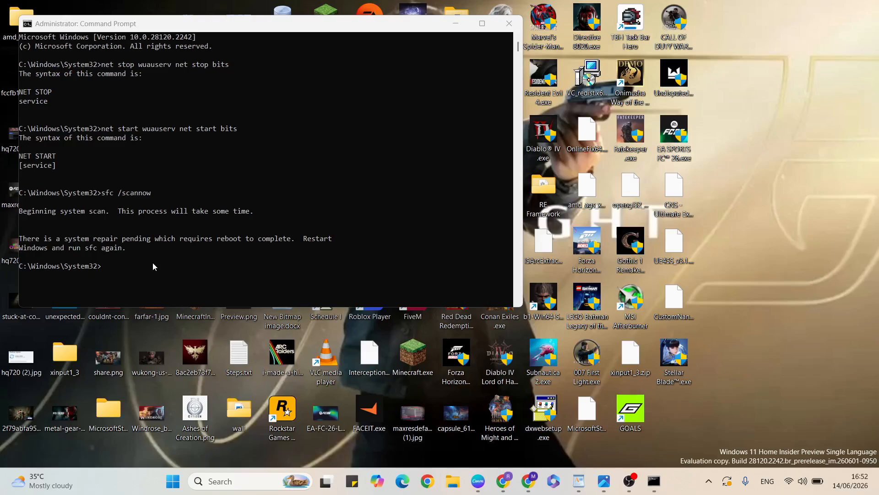
Step: Close Command Prompt and check the corrupted file deletion entry in the v.docx notes
{"action": "left_click", "coordinate": [509, 23]}
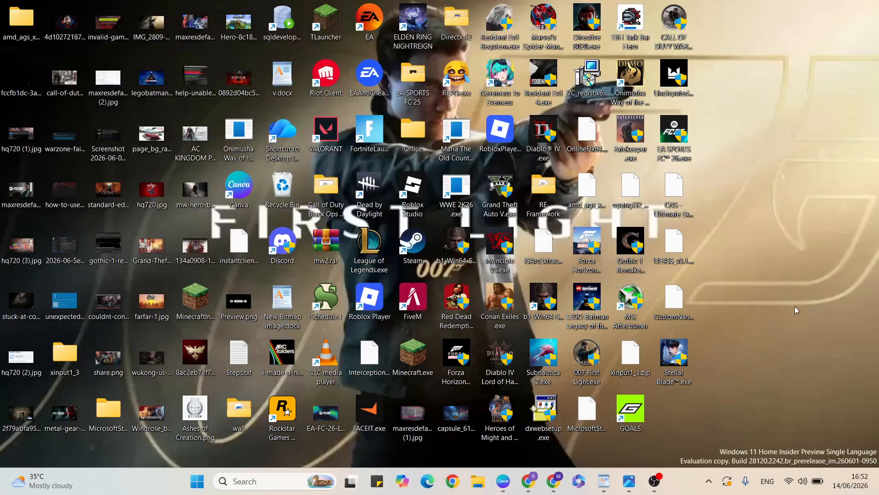
{"action": "left_click", "coordinate": [604, 481]}
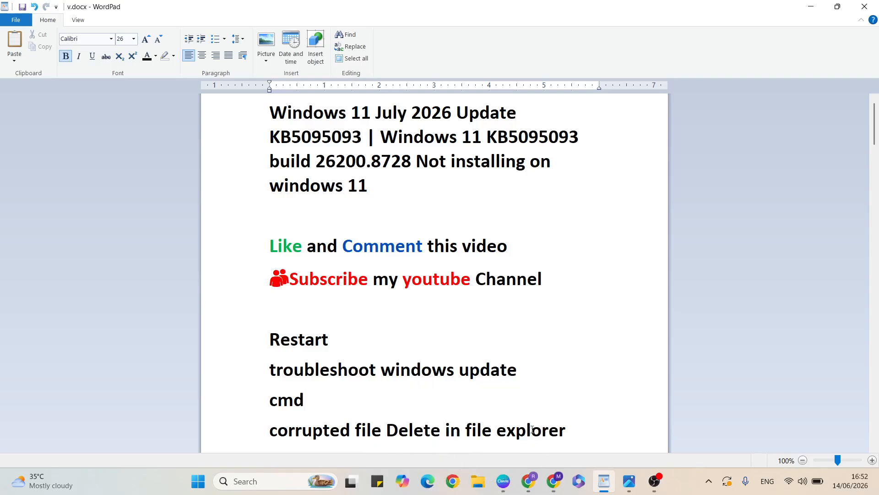
{"action": "key", "text": "super+d"}
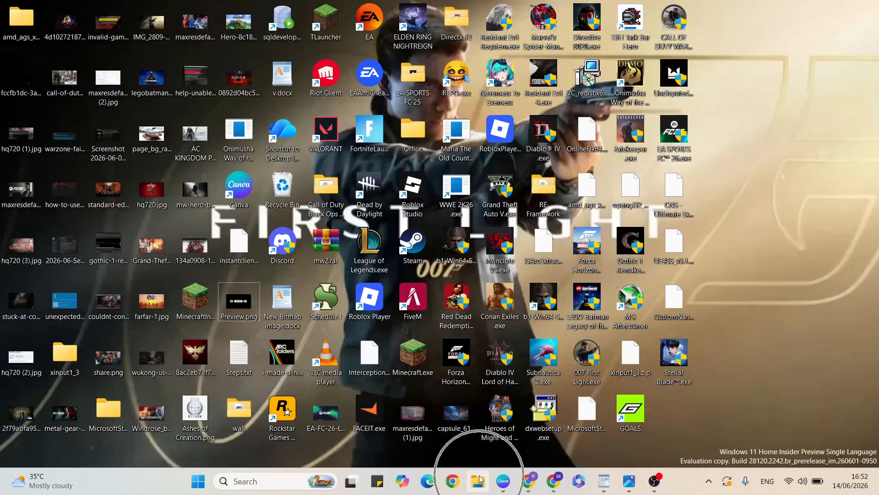
Step: Open the C:\Windows\SoftwareDistribution folder in File Explorer
{"action": "left_click", "coordinate": [479, 481]}
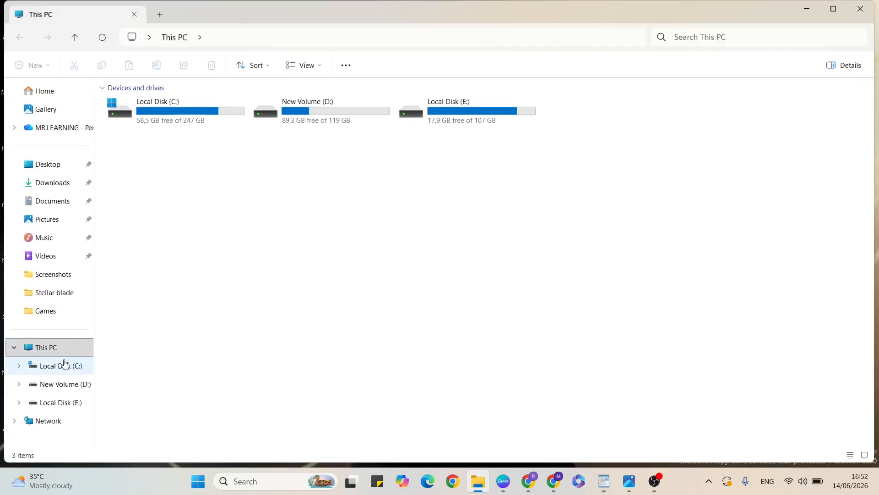
{"action": "left_click", "coordinate": [53, 370]}
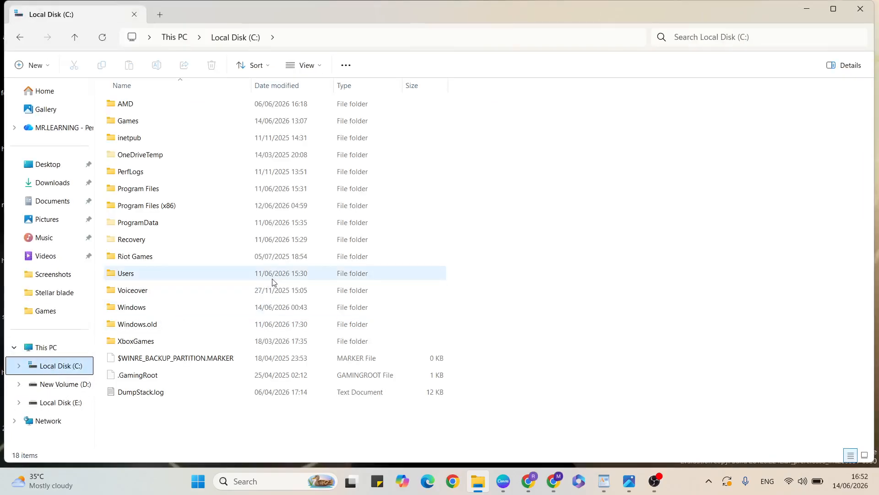
{"action": "double_click", "coordinate": [154, 311]}
{"action": "scroll", "coordinate": [155, 311], "scroll_direction": "down", "scroll_amount": 12}
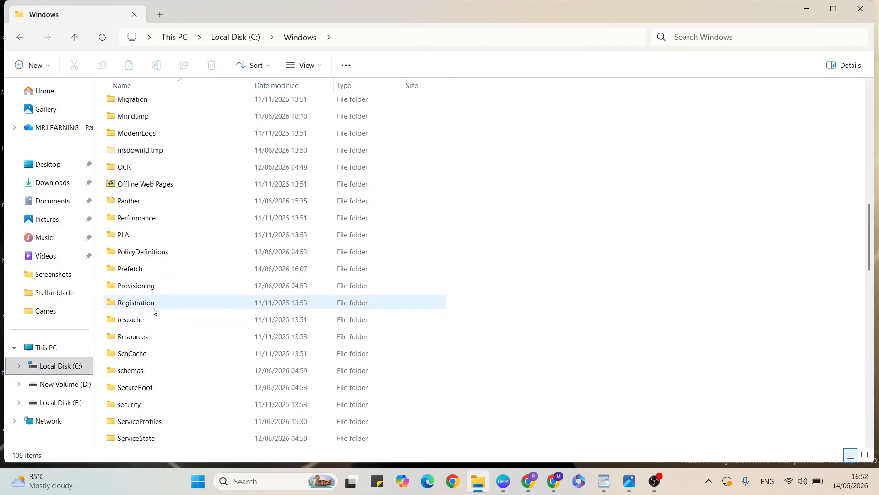
{"action": "scroll", "coordinate": [154, 311], "scroll_direction": "down", "scroll_amount": 4}
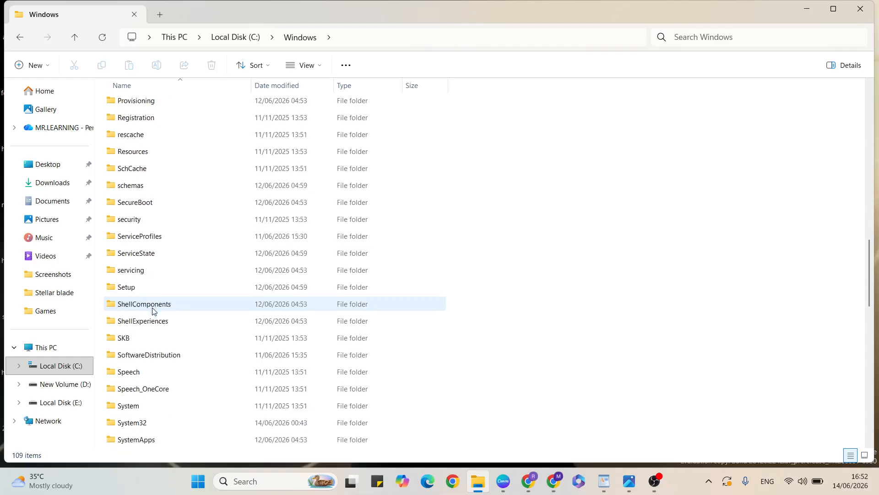
{"action": "scroll", "coordinate": [153, 311], "scroll_direction": "down", "scroll_amount": 1}
{"action": "left_click", "coordinate": [220, 326]}
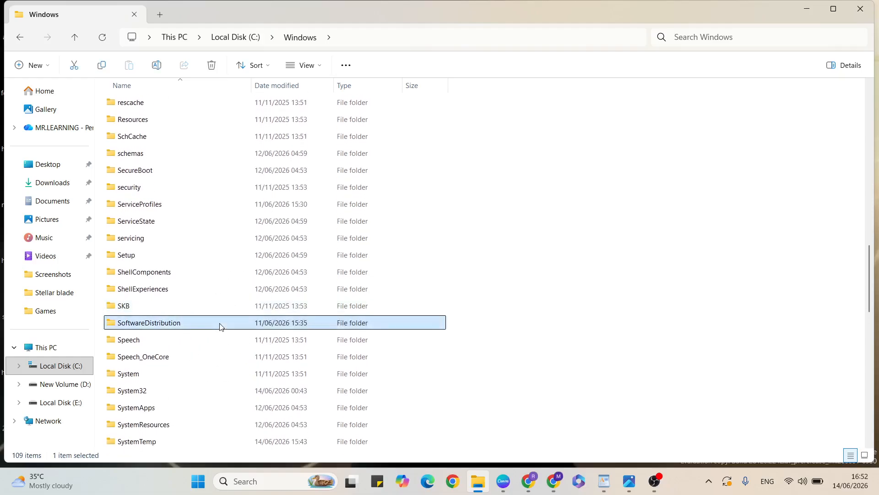
{"action": "double_click", "coordinate": [220, 326]}
Step: Select all items in SoftwareDistribution, show the available file actions without deleting anything, and close File Explorer
{"action": "key", "text": "ctrl+a"}
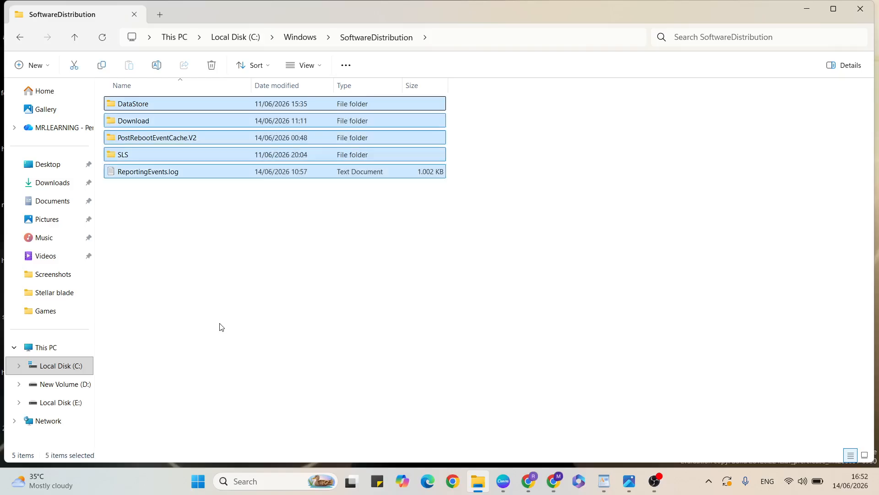
{"action": "right_click", "coordinate": [207, 162]}
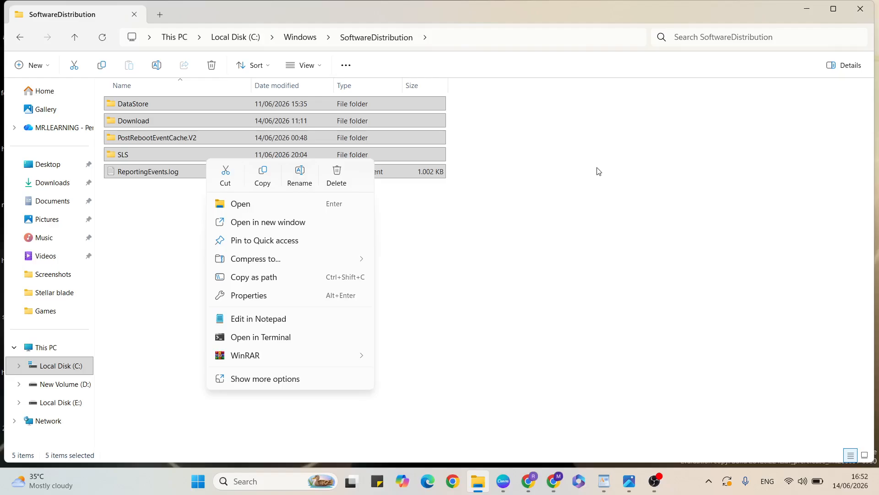
{"action": "left_click", "coordinate": [538, 224]}
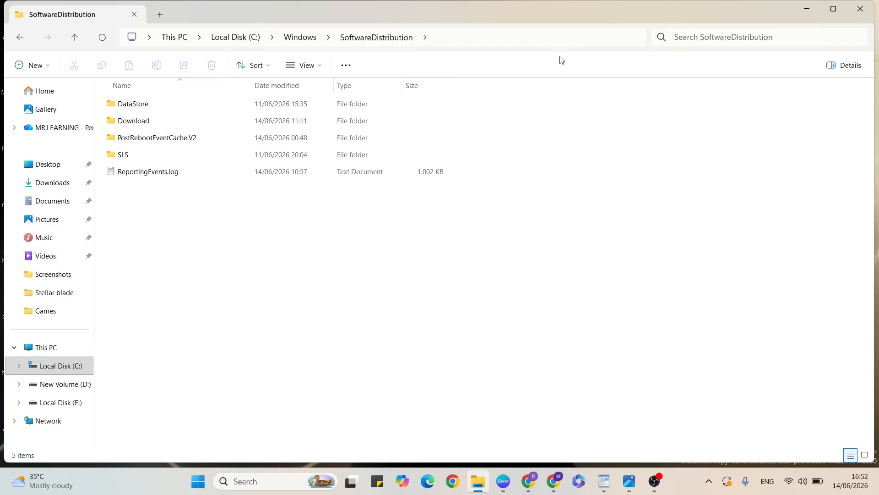
{"action": "left_click", "coordinate": [861, 8]}
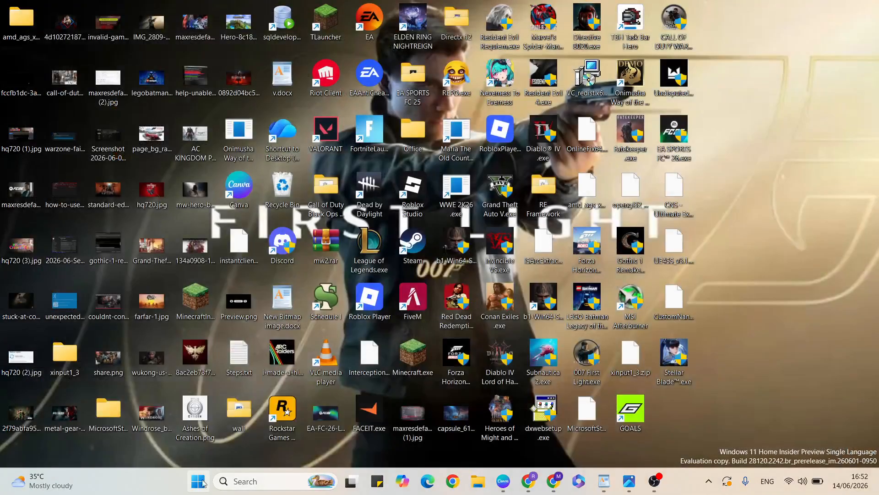
Step: View the shutdown and update choices in the PC's power options from the desktop, leaving them unused
{"action": "left_click", "coordinate": [198, 480]}
{"action": "left_click", "coordinate": [516, 441]}
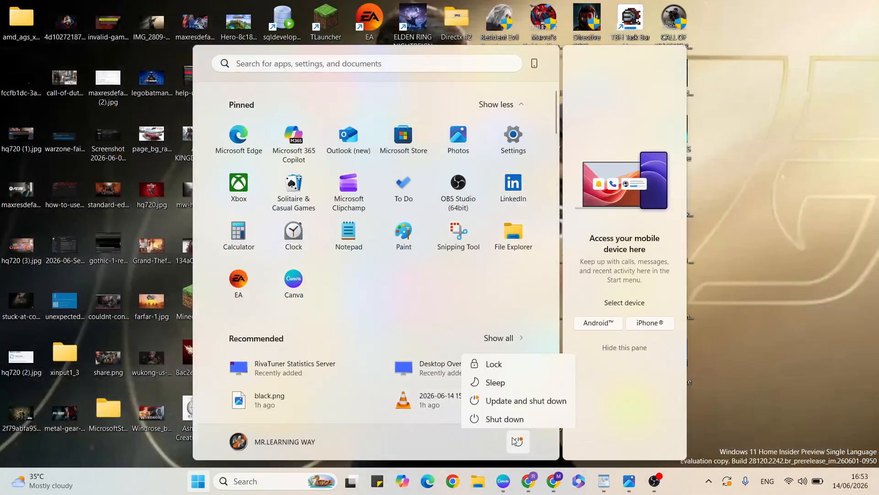
{"action": "left_click", "coordinate": [745, 326]}
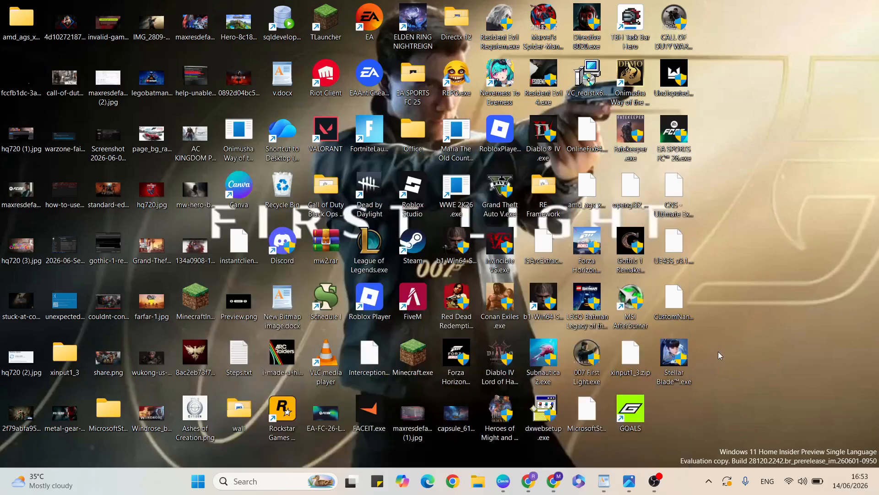
Step: Check the services entry in the v.docx notes and return to the desktop
{"action": "left_click", "coordinate": [604, 481]}
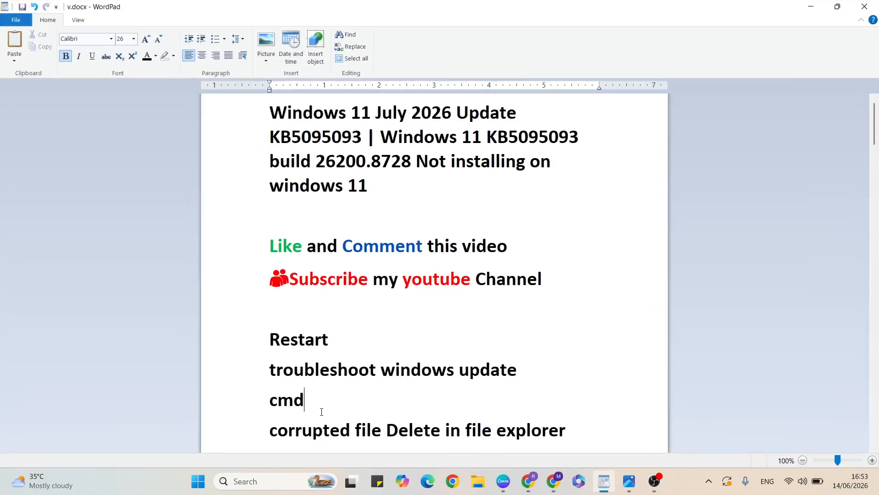
{"action": "scroll", "coordinate": [313, 425], "scroll_direction": "down", "scroll_amount": 1}
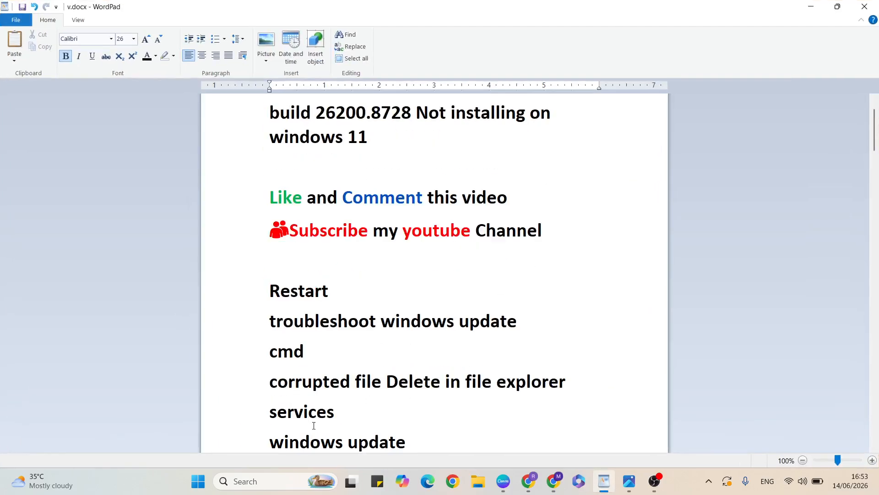
{"action": "left_click", "coordinate": [307, 409]}
{"action": "key", "text": "super+d"}
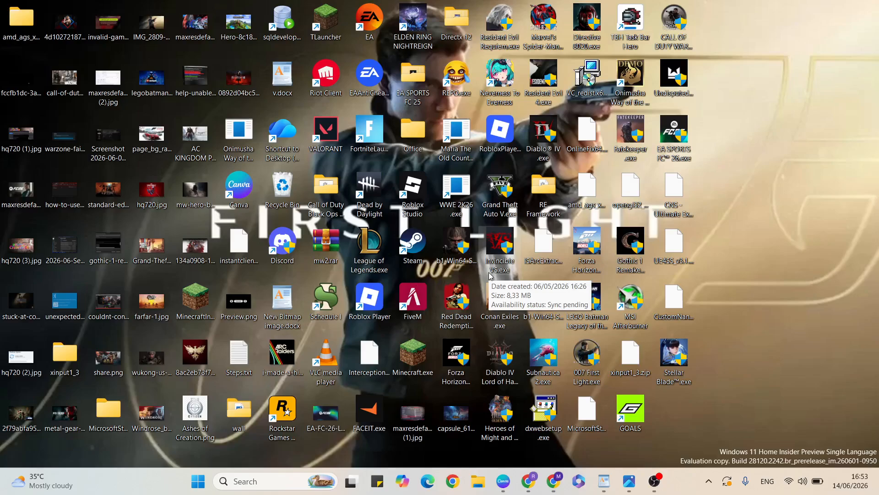
Step: Search Windows for "services" and open the Services console
{"action": "left_click", "coordinate": [250, 482]}
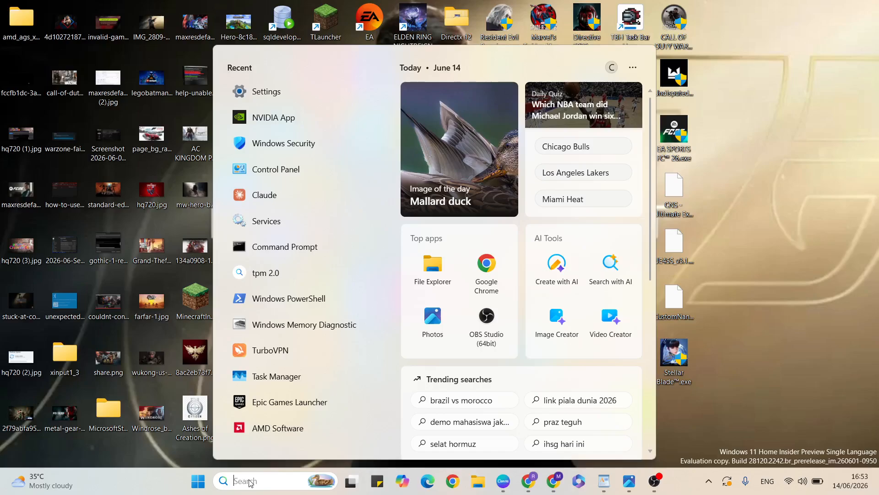
{"action": "type", "text": "services"}
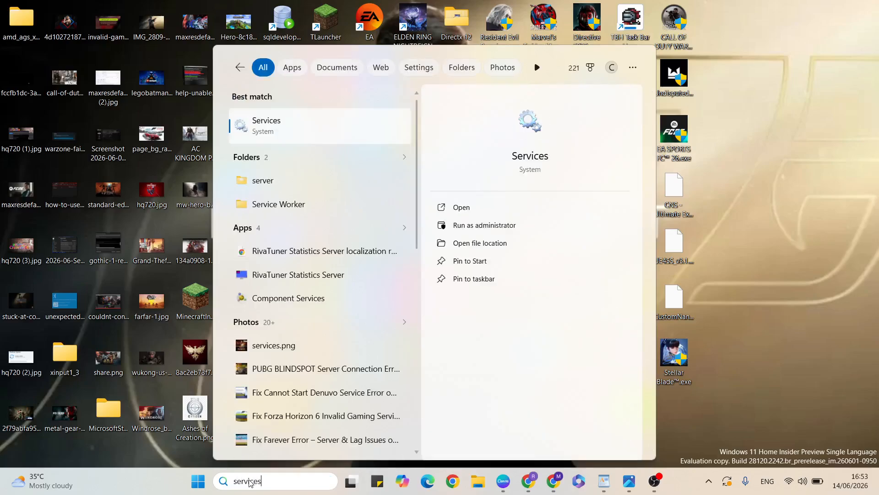
{"action": "left_click", "coordinate": [315, 120]}
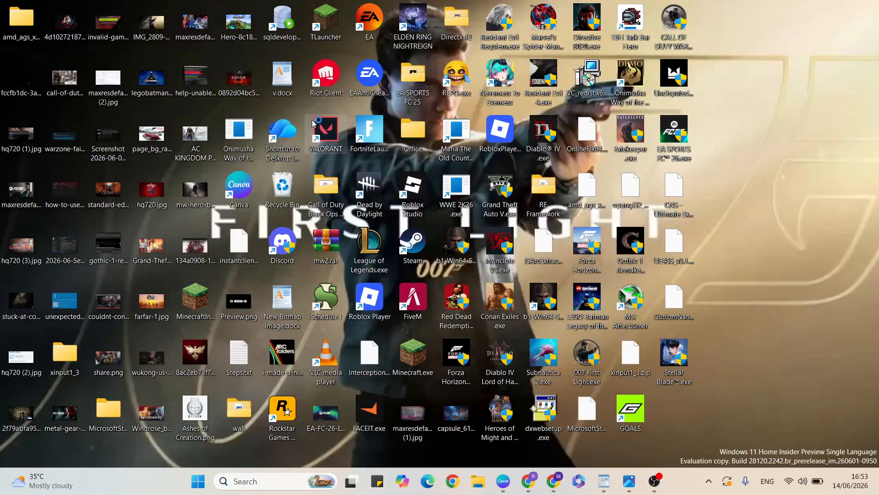
Step: Find the Windows Update service in the local services list and open its properties
{"action": "scroll", "coordinate": [436, 185], "scroll_direction": "down", "scroll_amount": 20}
{"action": "scroll", "coordinate": [435, 186], "scroll_direction": "down", "scroll_amount": 20}
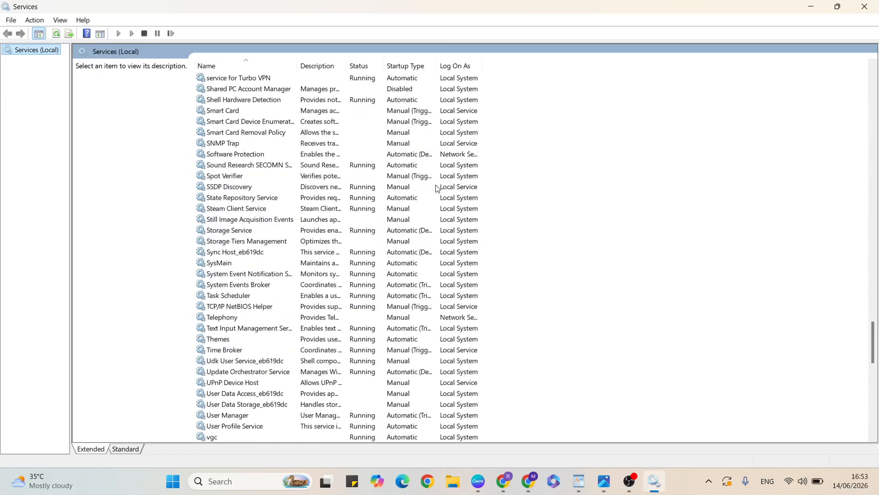
{"action": "scroll", "coordinate": [436, 188], "scroll_direction": "down", "scroll_amount": 5}
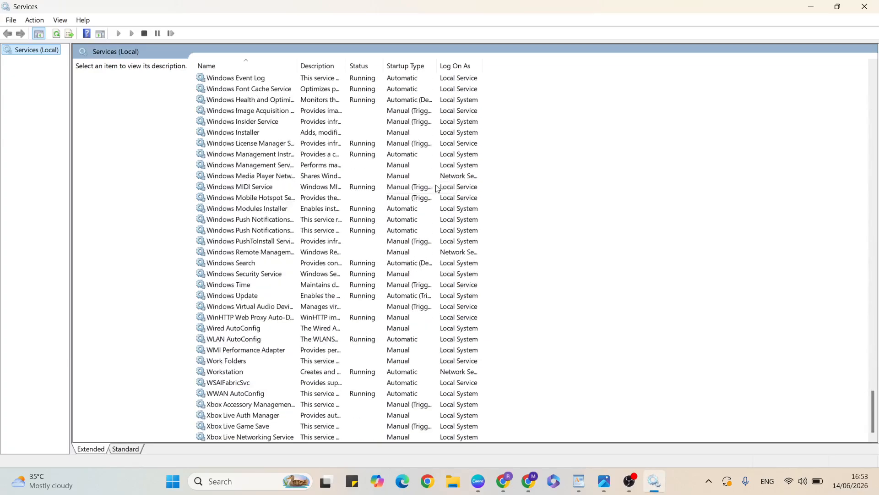
{"action": "left_click", "coordinate": [245, 298]}
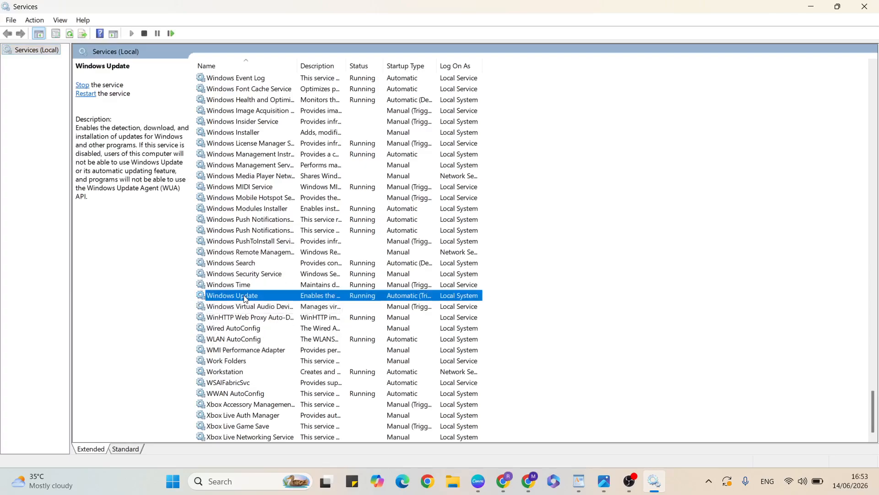
{"action": "right_click", "coordinate": [246, 298]}
{"action": "left_click", "coordinate": [290, 406]}
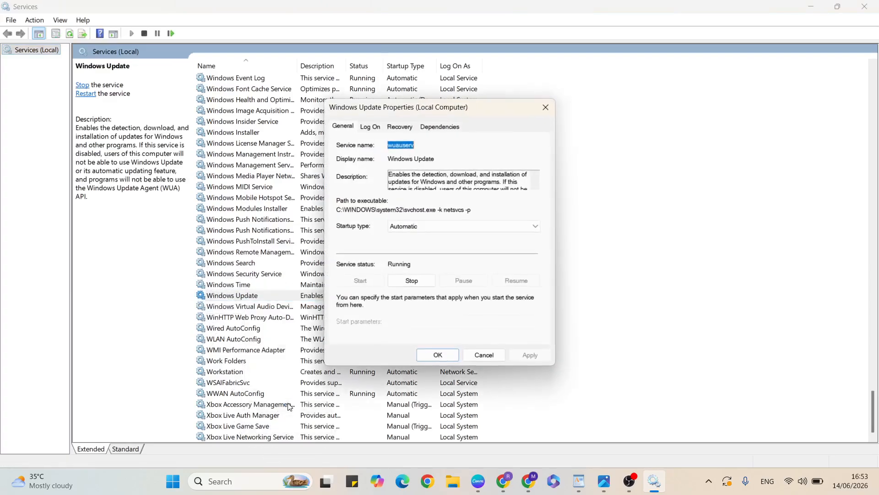
Step: Choose the Automatic startup type for the Windows Update service, cancel the properties dialog and close the Services console
{"action": "left_click", "coordinate": [463, 231]}
{"action": "left_click", "coordinate": [425, 248]}
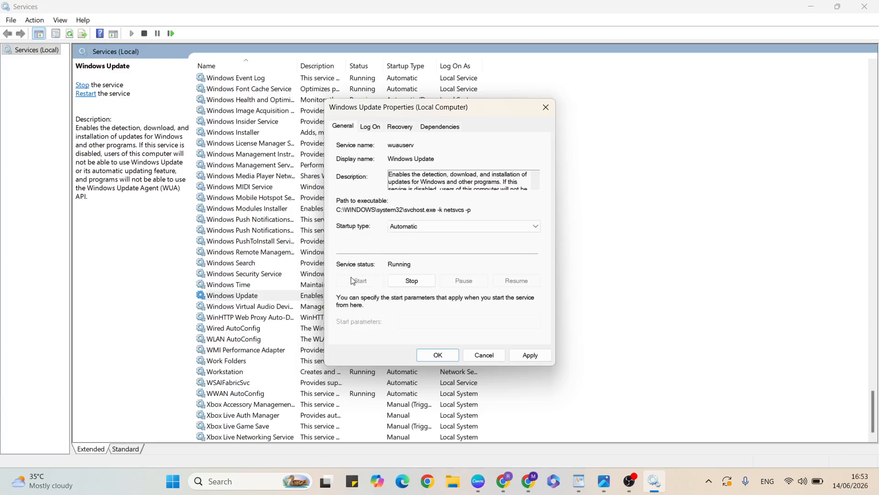
{"action": "left_click", "coordinate": [482, 357]}
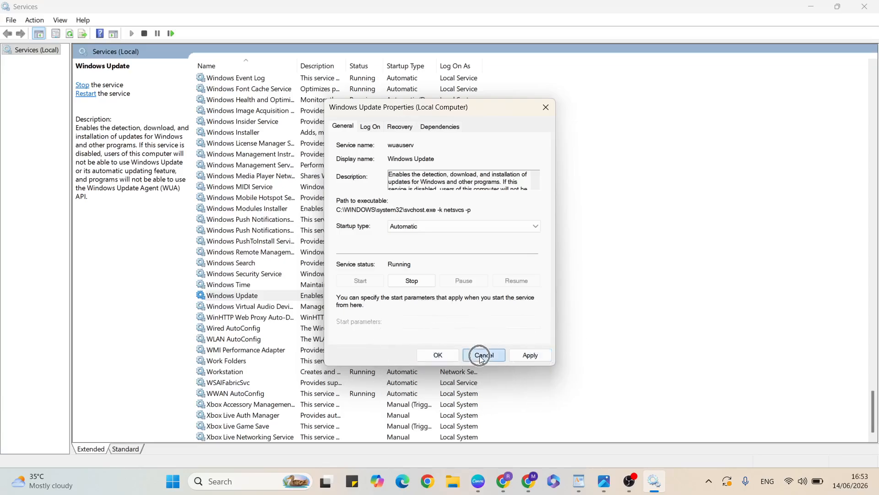
{"action": "left_click", "coordinate": [865, 6]}
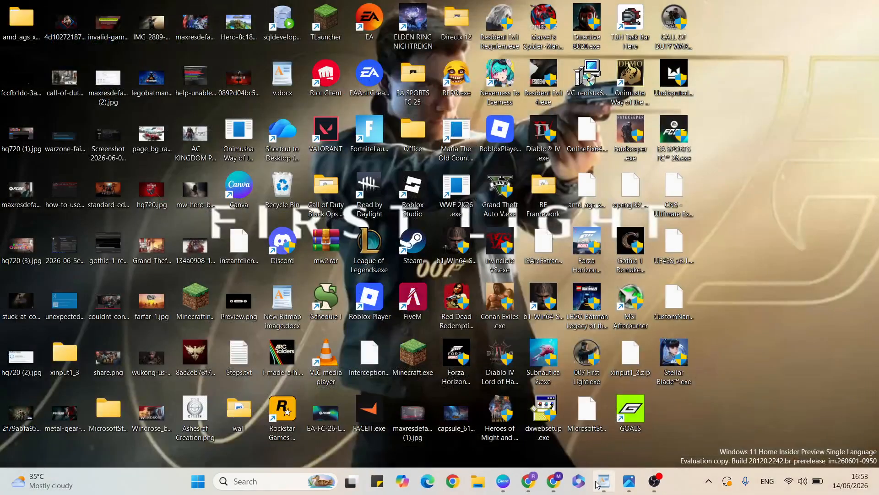
Step: Check the windows update entry in the v.docx notes and return to the desktop
{"action": "left_click", "coordinate": [604, 481]}
{"action": "left_click", "coordinate": [355, 437]}
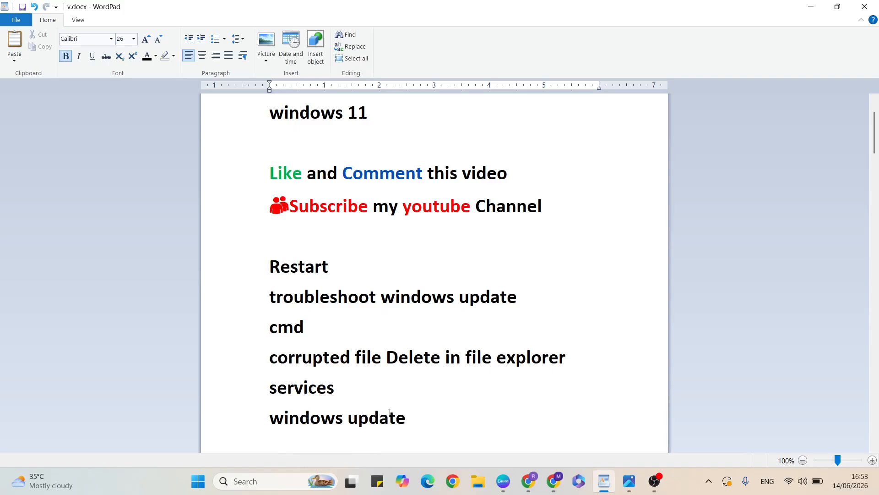
{"action": "key", "text": "super+d"}
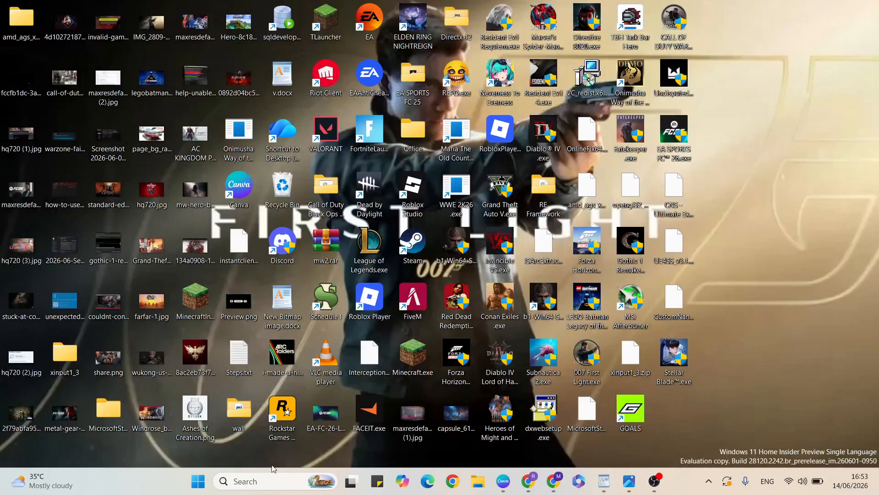
Step: Search Windows for Settings and open its Windows Update page
{"action": "left_click", "coordinate": [257, 476]}
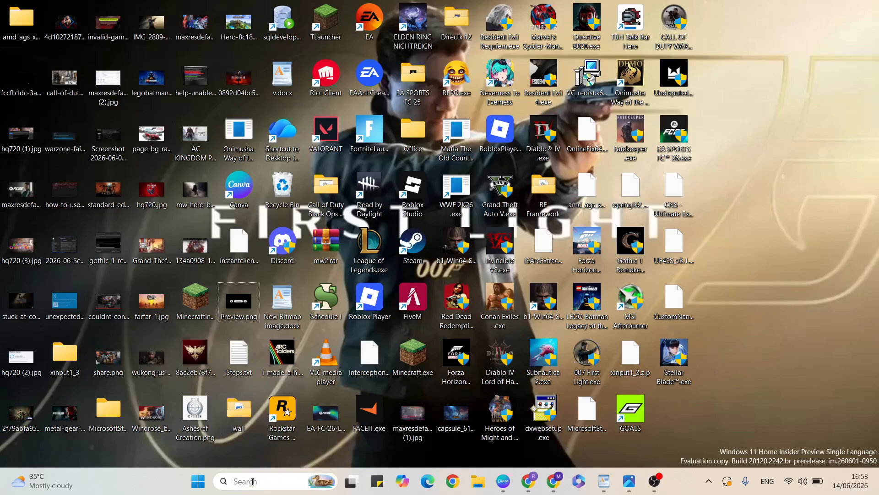
{"action": "type", "text": "sett"}
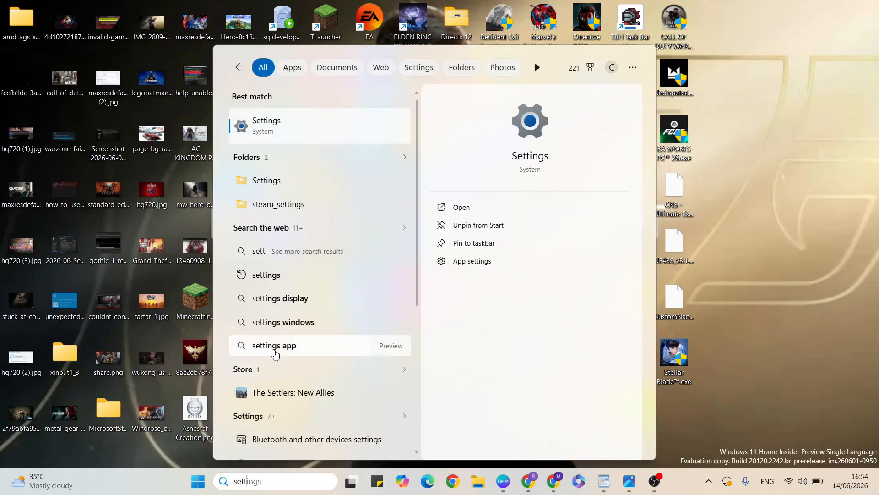
{"action": "left_click", "coordinate": [304, 139]}
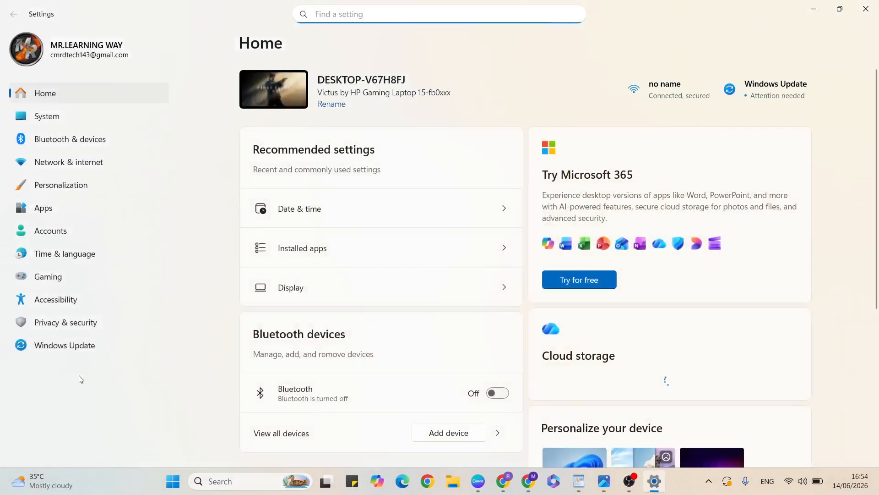
{"action": "left_click", "coordinate": [69, 352]}
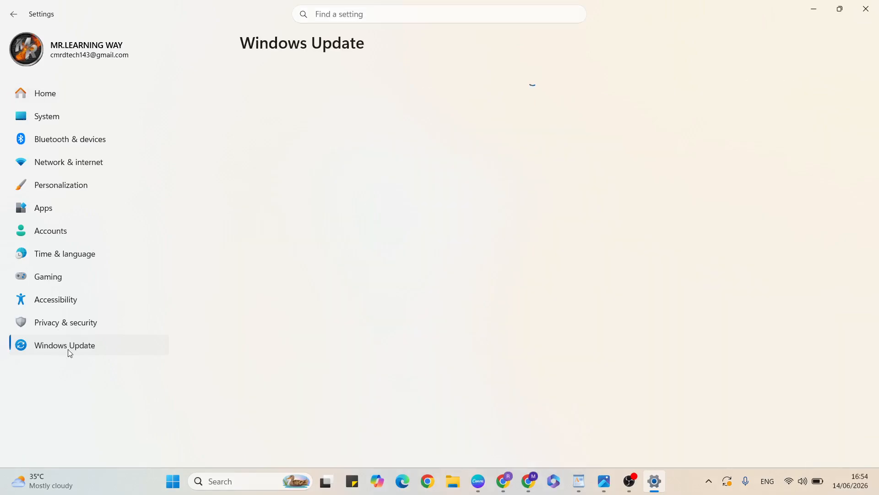
{"action": "left_click", "coordinate": [755, 100]}
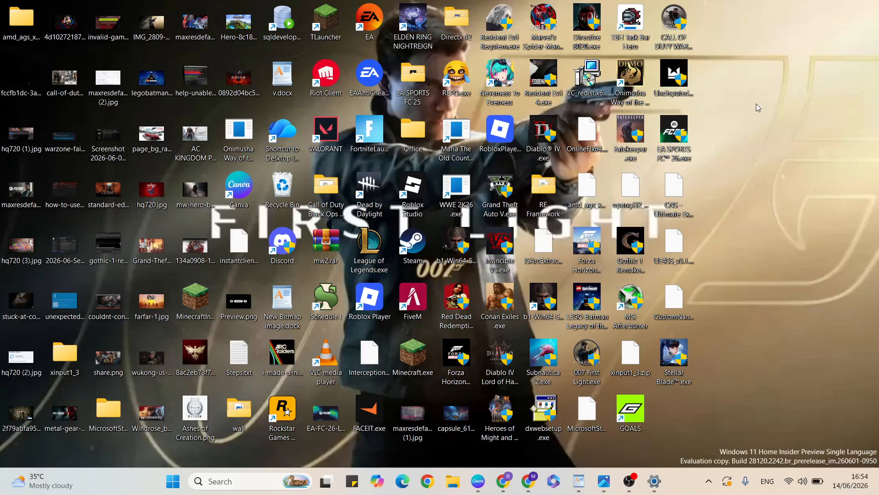
Step: Open Preview.png from the desktop in Photos and view its like and subscribe graphics
{"action": "double_click", "coordinate": [246, 302]}
{"action": "left_click", "coordinate": [240, 237]}
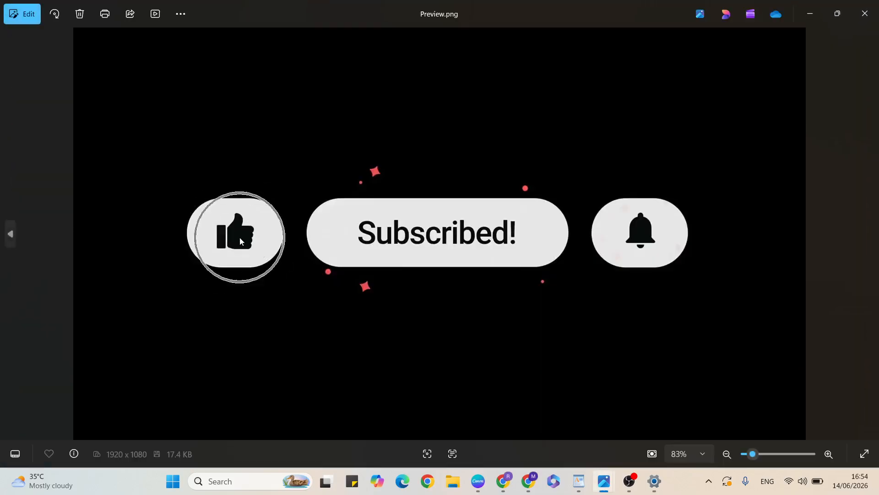
{"action": "left_click", "coordinate": [433, 223]}
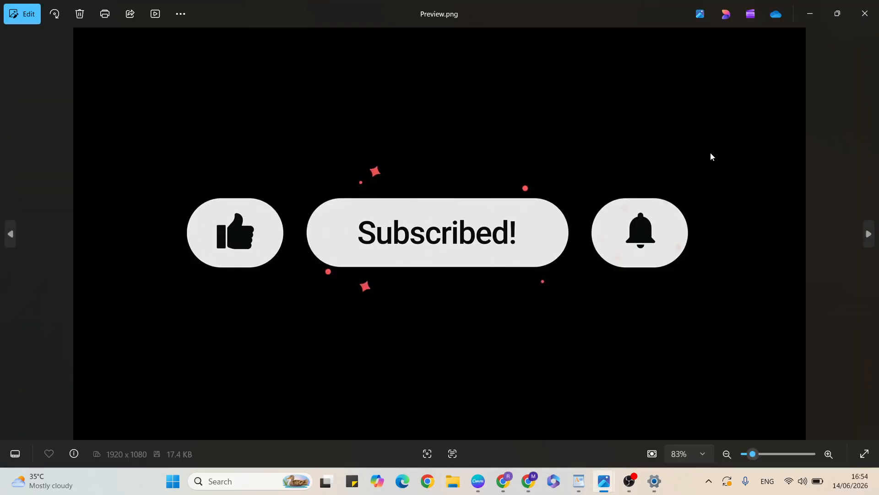